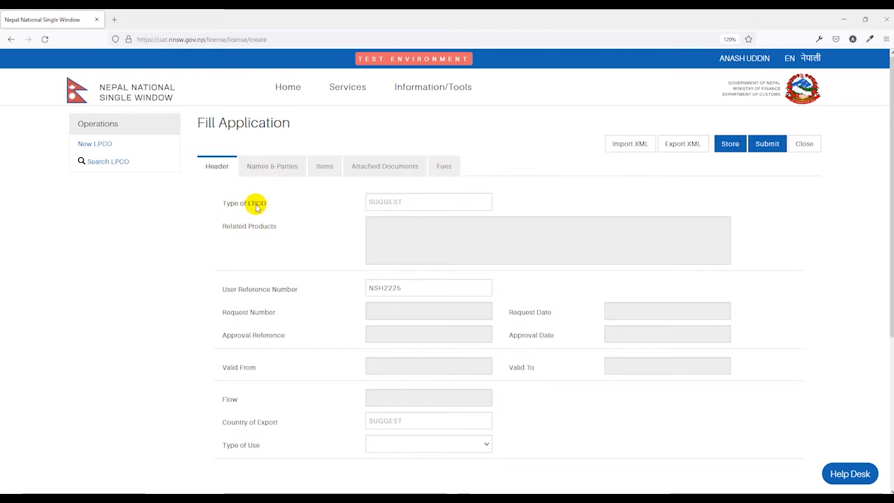
# Set Type of LPCO to 907 PQPMC Entry Permit for Plants, Soil, Seeds, and for Propagation
pyautogui.click(383, 204)
pyautogui.scroll(-2, 398, 253)
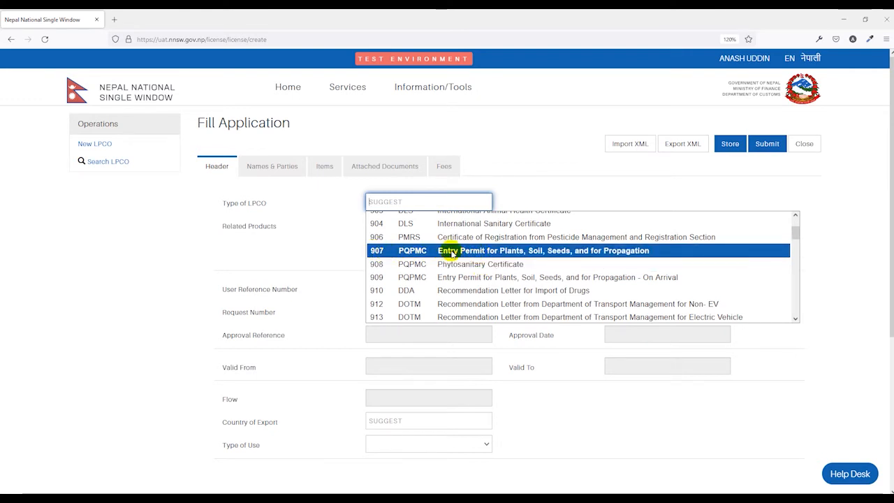
pyautogui.click(480, 252)
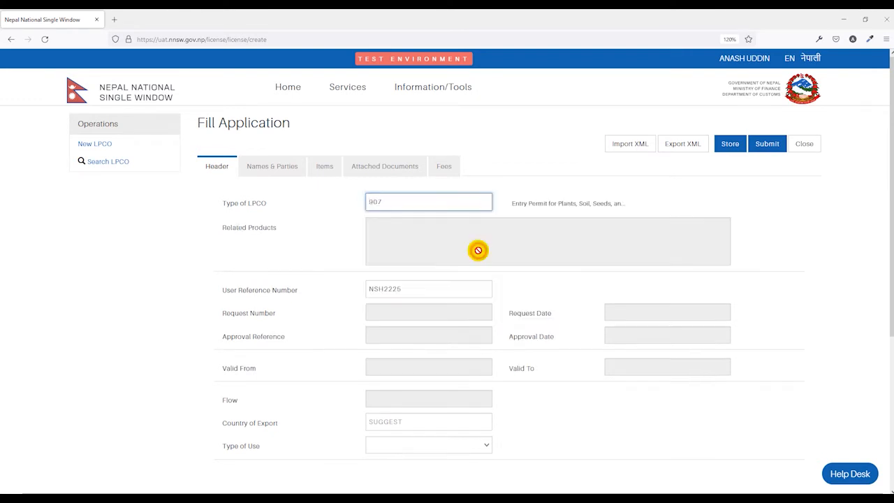
pyautogui.scroll(-2, 339, 270)
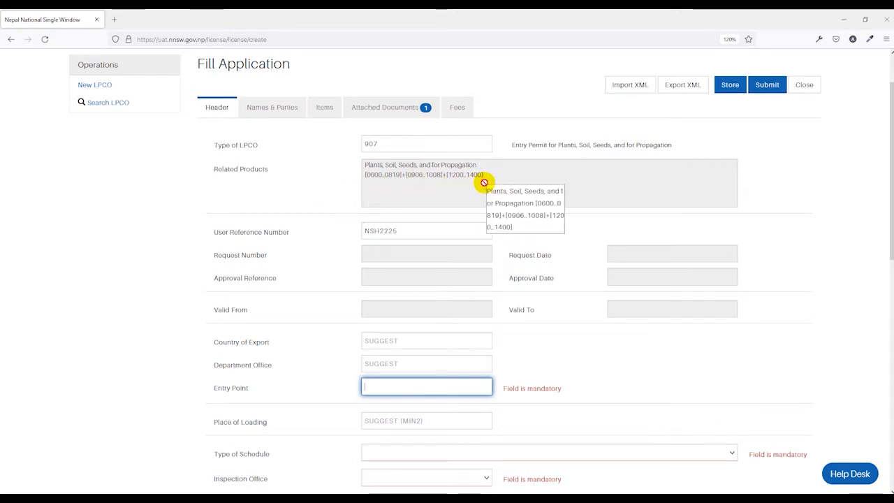
pyautogui.scroll(-1, 314, 192)
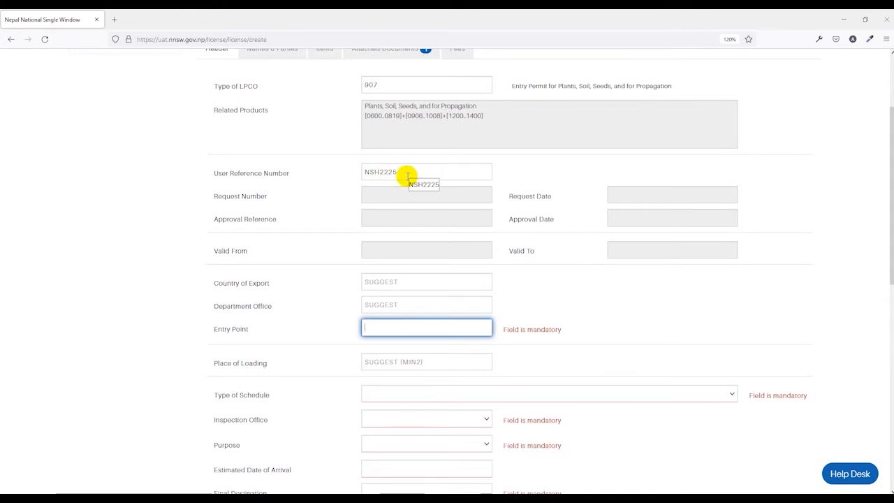
pyautogui.moveTo(409, 175); pyautogui.dragTo(349, 174)
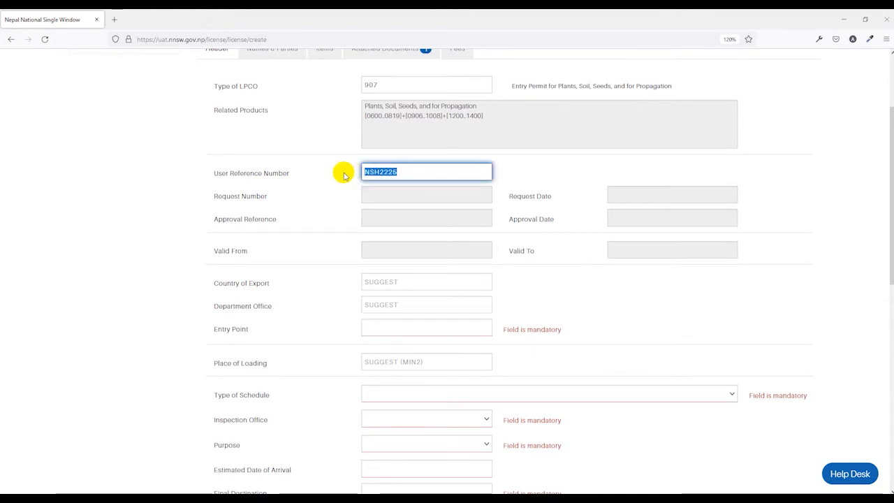
pyautogui.write('236')
pyautogui.click(348, 203)
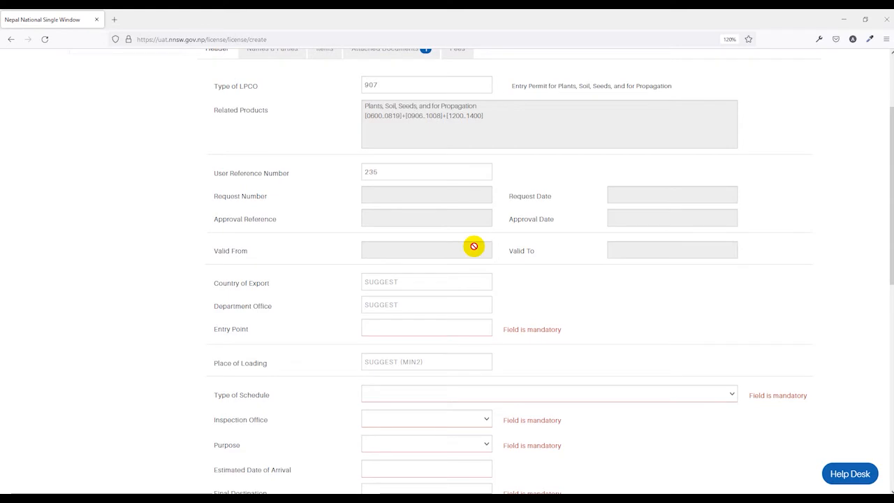
pyautogui.scroll(-1, 535, 261)
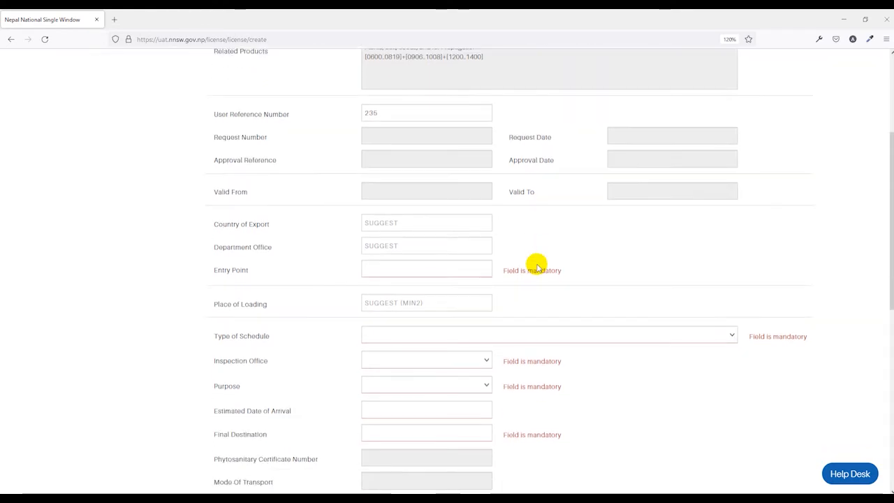
# Set Country of Export to United Arab Emirates (AE) and Department Office to HRB
pyautogui.click(383, 223)
pyautogui.scroll(-1, 384, 223)
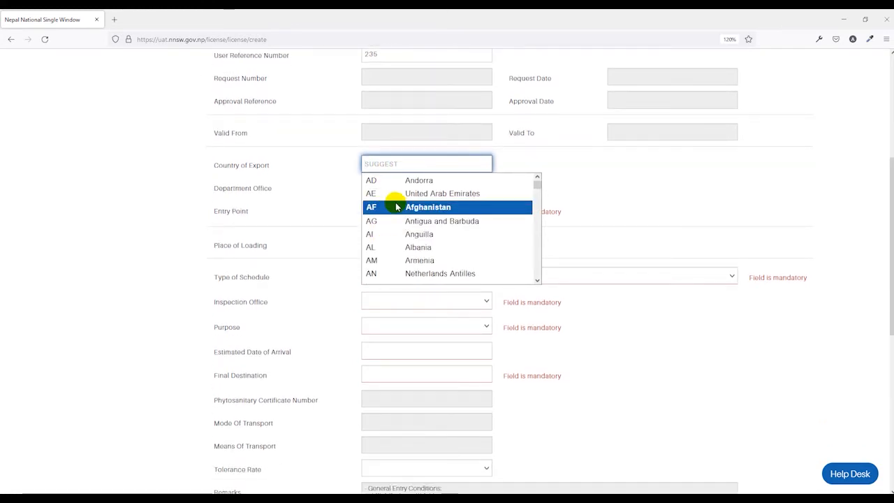
pyautogui.click(403, 198)
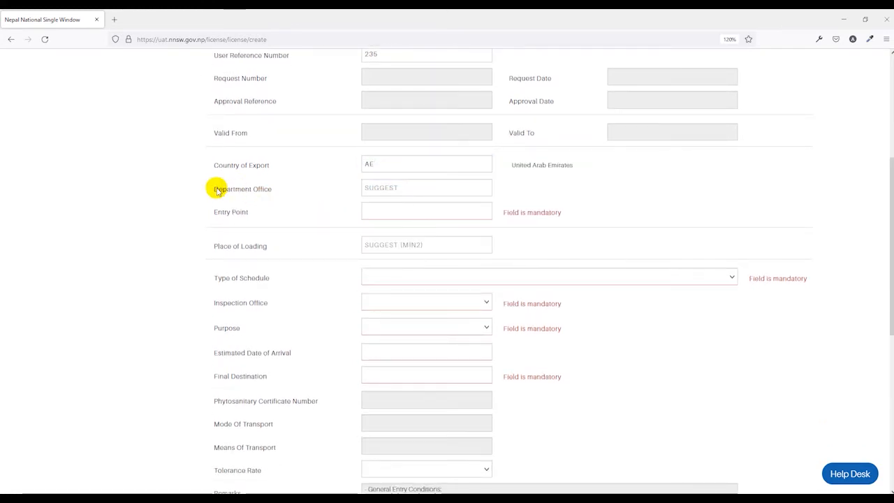
pyautogui.click(386, 189)
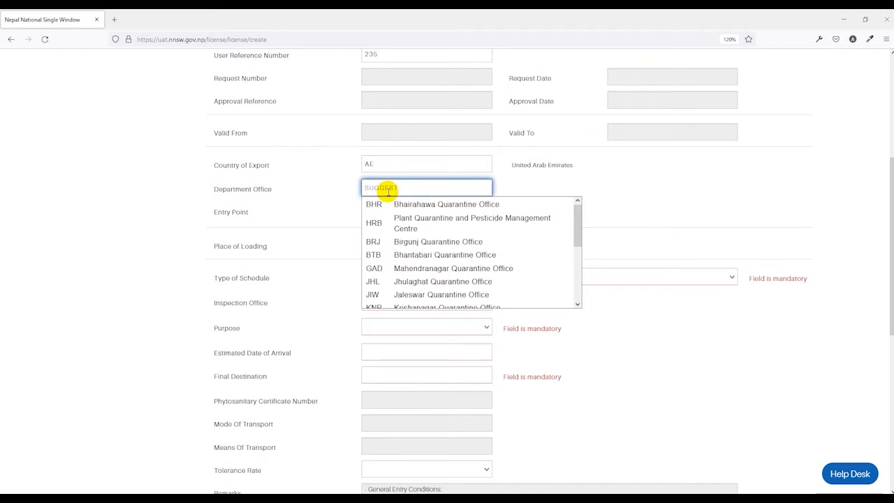
pyautogui.scroll(-2, 400, 233)
pyautogui.scroll(2, 400, 235)
pyautogui.click(405, 230)
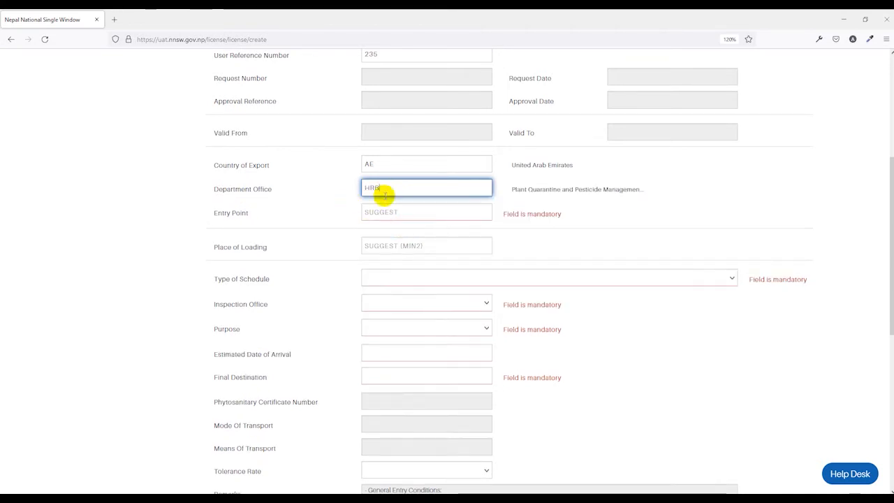
# Set Entry Point to BHW01 Bhairahawa Customs Office and Place of Loading to AEAUH Abu Dhabi
pyautogui.click(376, 211)
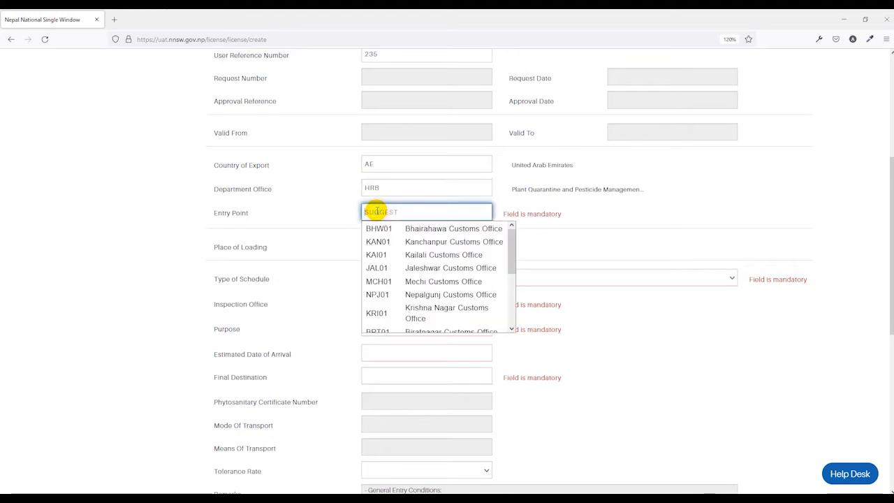
pyautogui.scroll(-2, 388, 262)
pyautogui.scroll(-3, 386, 258)
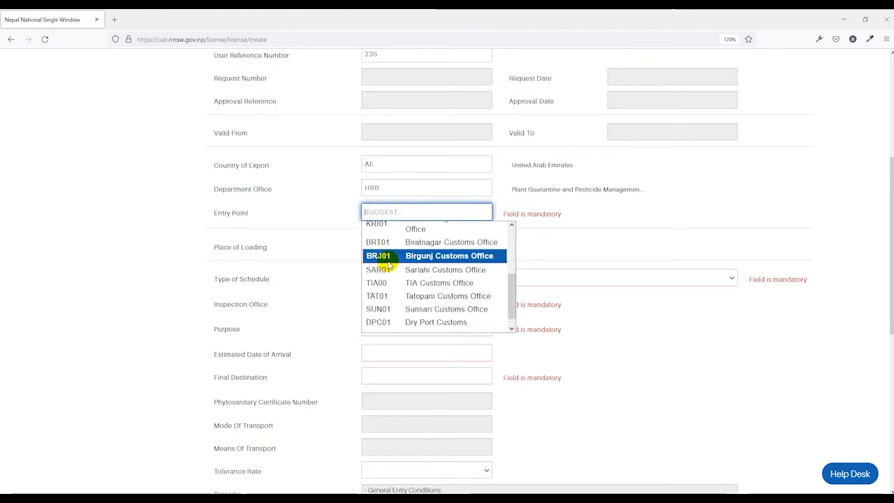
pyautogui.click(385, 261)
pyautogui.write('AE')
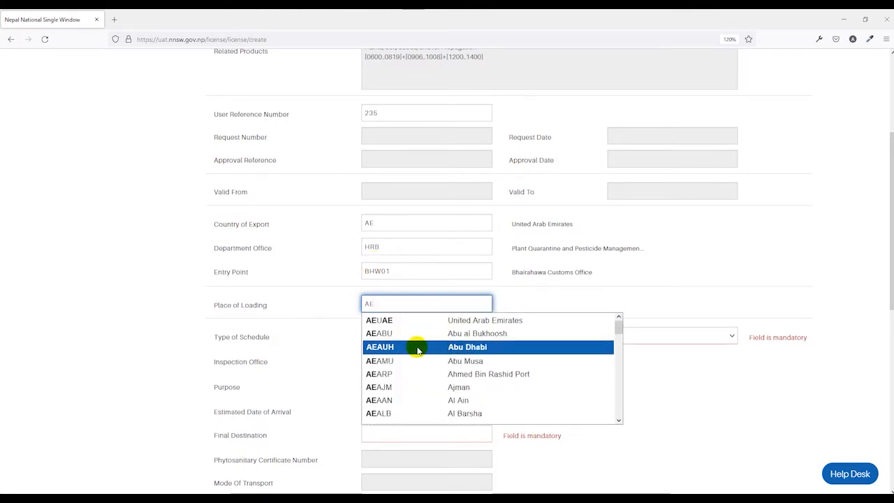
pyautogui.click(466, 349)
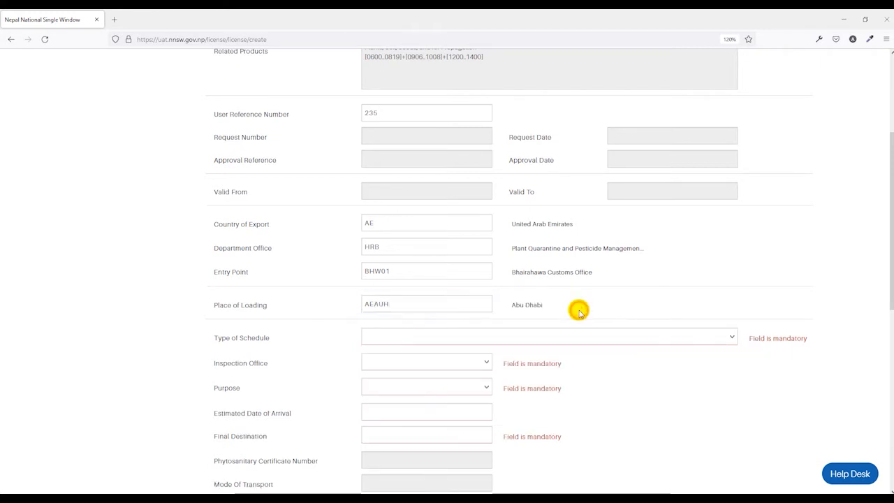
pyautogui.scroll(-2, 419, 301)
pyautogui.scroll(-2, 429, 237)
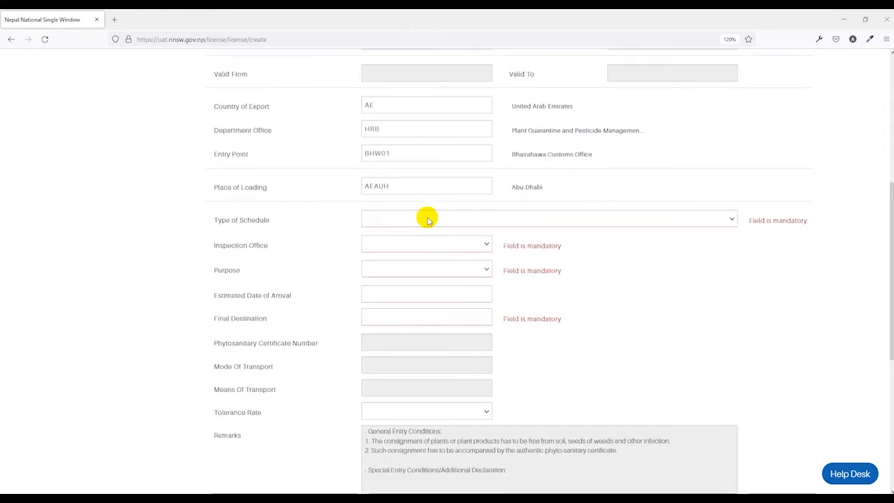
# Choose schedule Entry Permit of plants or plant products and inspection office Belahiya
pyautogui.click(425, 218)
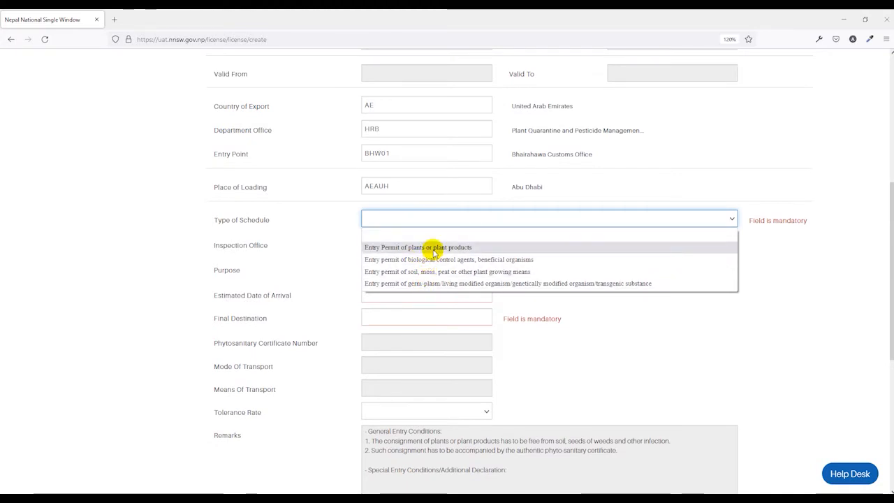
pyautogui.click(428, 247)
pyautogui.scroll(-2, 614, 255)
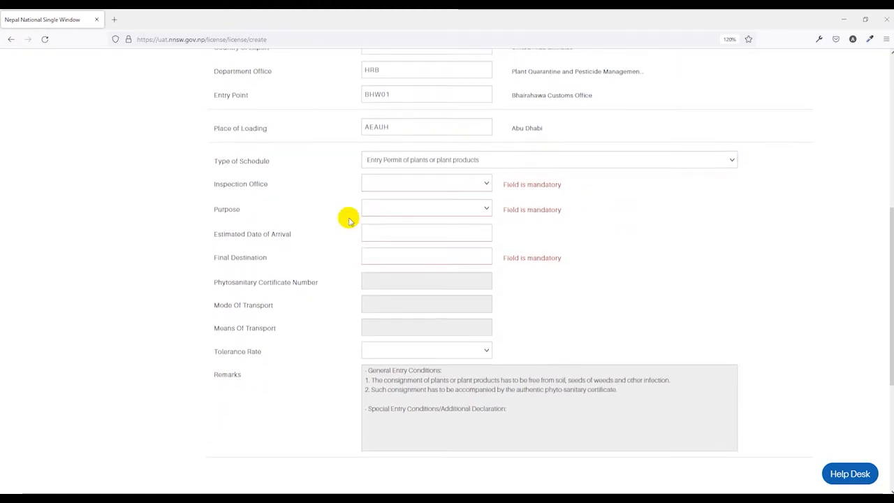
pyautogui.click(386, 187)
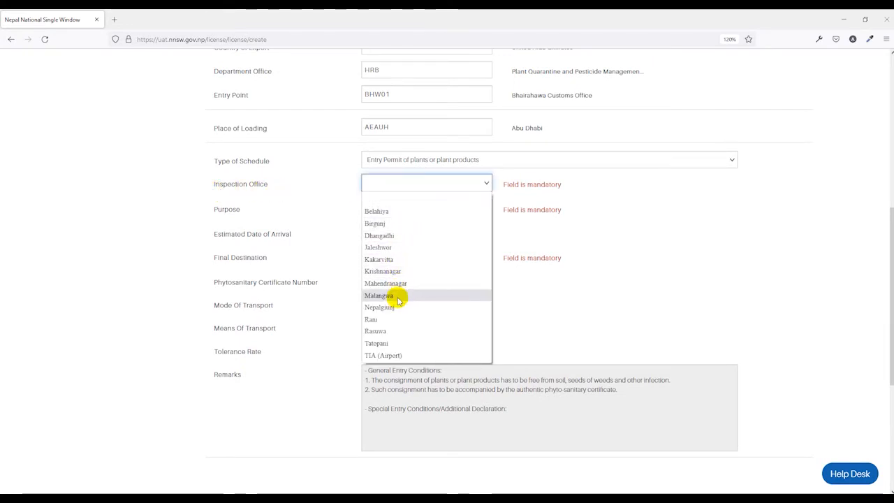
pyautogui.click(380, 211)
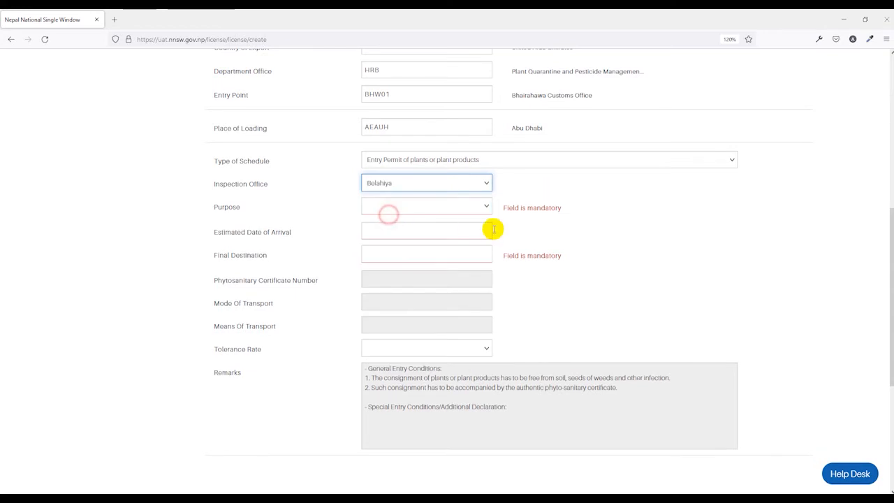
# Set purpose to Commercial and Estimated Date of Arrival to 02/03/2022
pyautogui.click(431, 209)
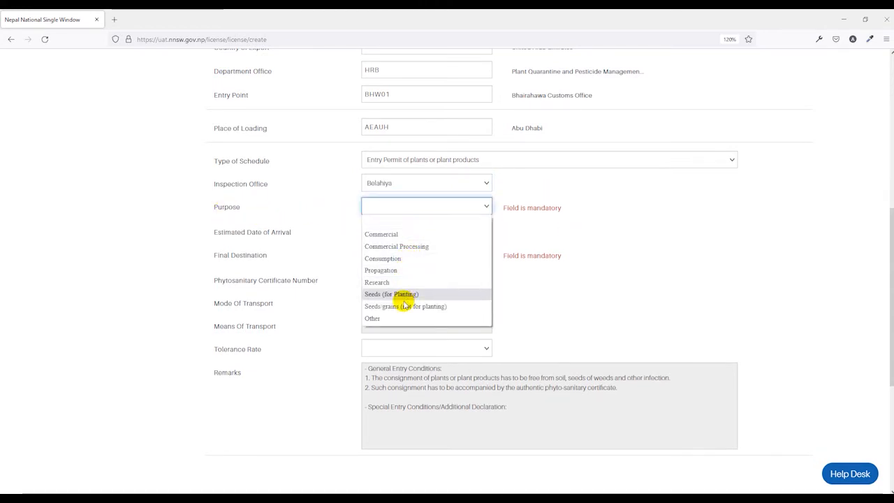
pyautogui.click(387, 236)
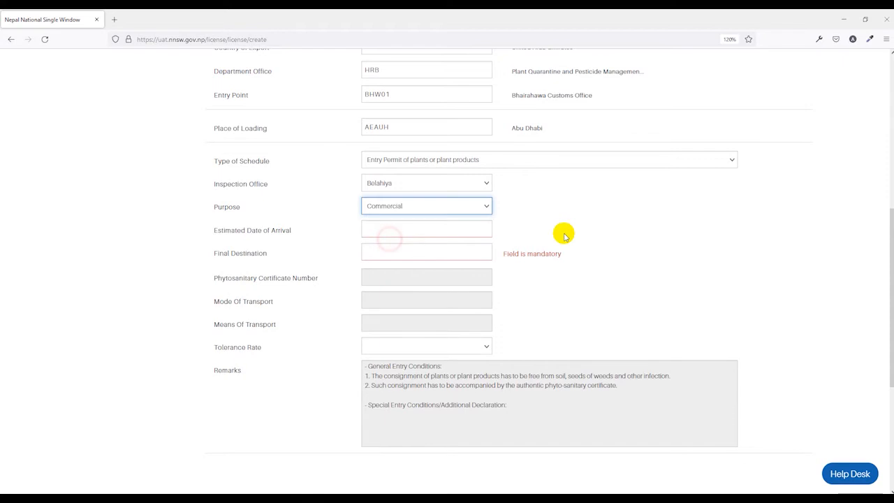
pyautogui.click(394, 233)
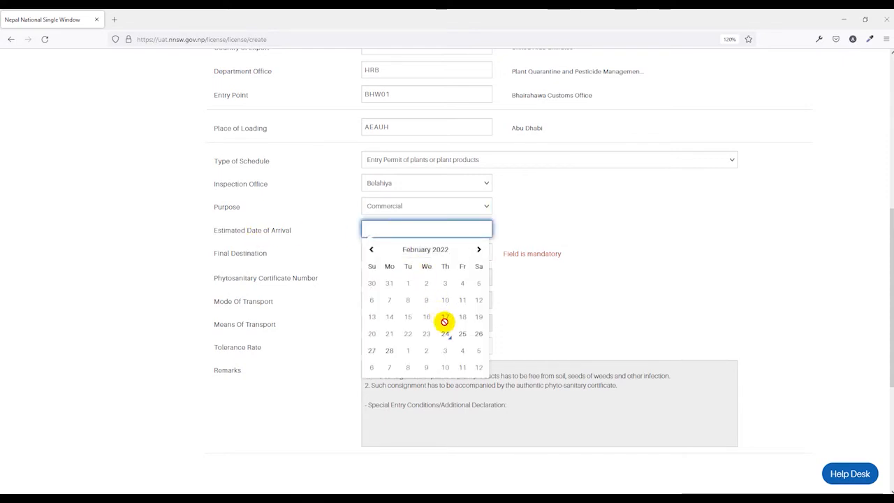
pyautogui.click(479, 248)
pyautogui.click(425, 284)
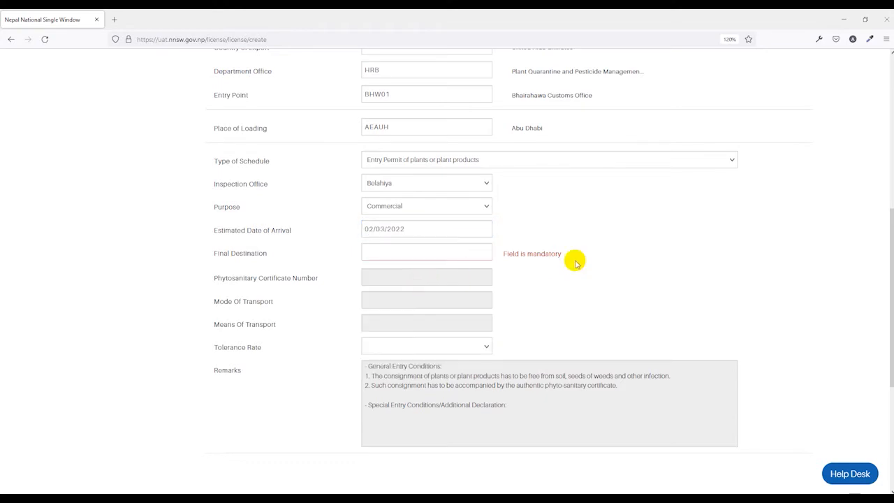
# Enter Kathmandu, Nepal as the Final Destination
pyautogui.click(398, 255)
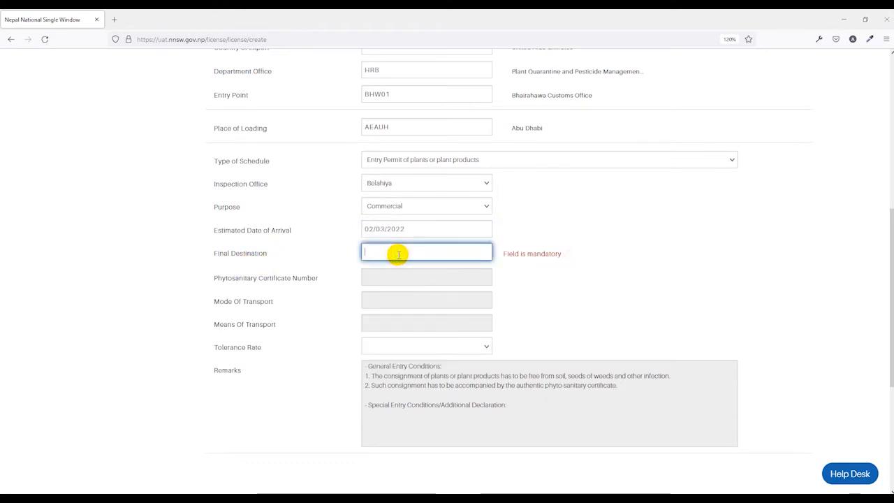
pyautogui.write('Kalhmandu, Nepal')
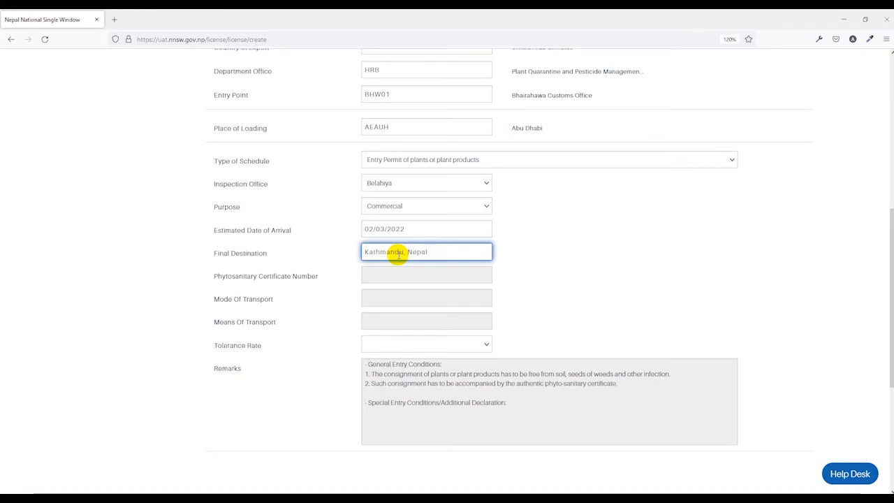
pyautogui.click(567, 245)
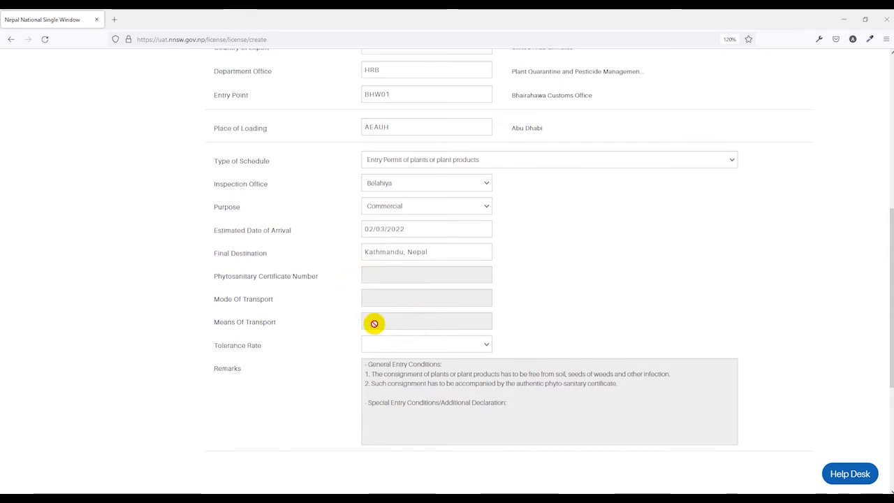
pyautogui.scroll(-2, 275, 288)
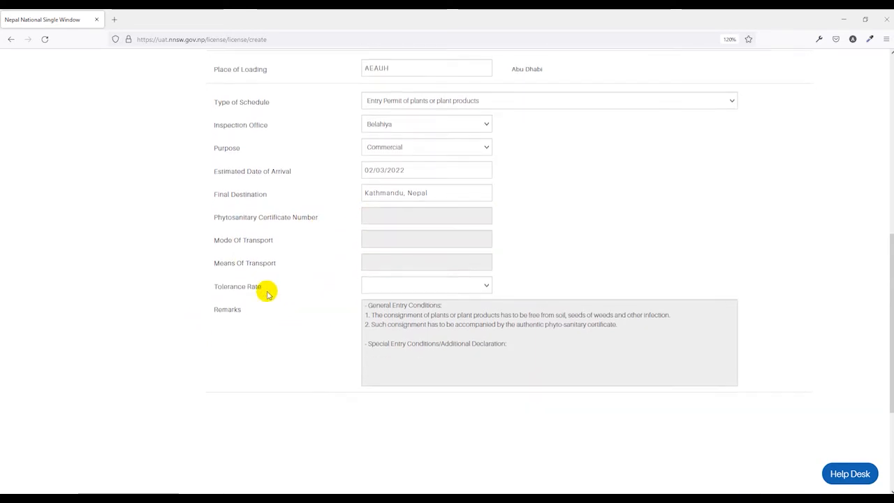
# Set the Tolerance Rate to 10%
pyautogui.click(399, 285)
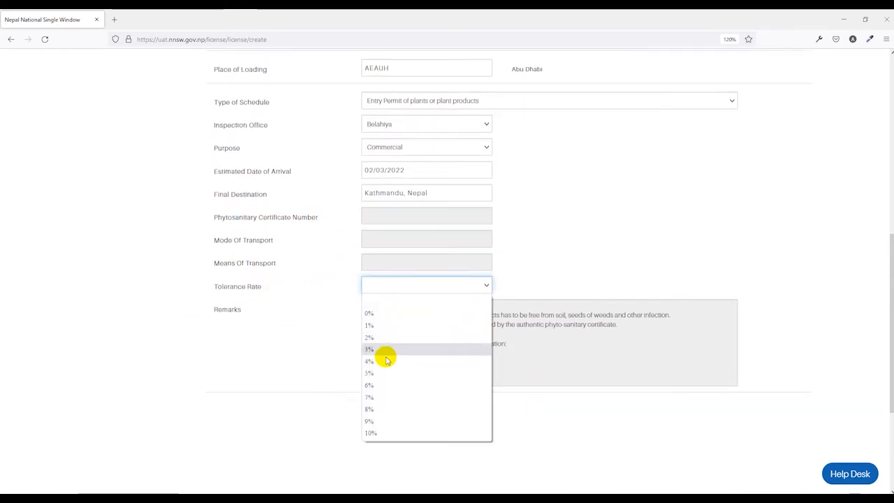
pyautogui.click(370, 433)
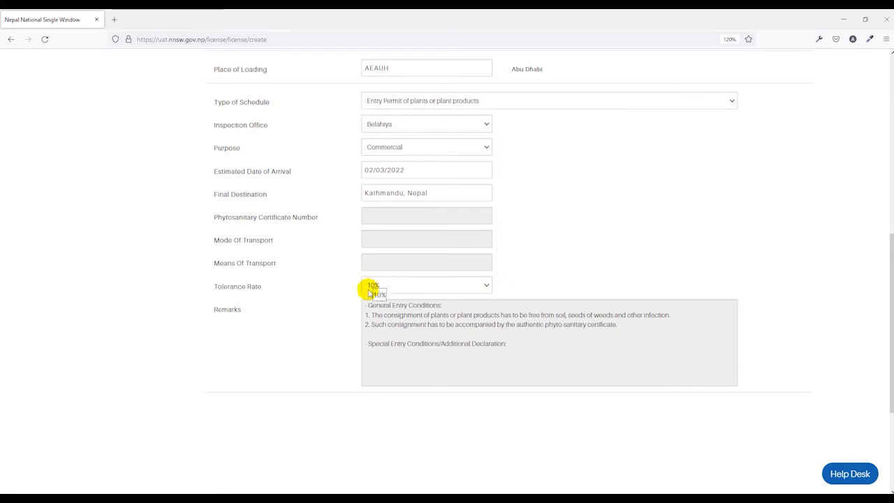
pyautogui.moveTo(367, 305); pyautogui.dragTo(278, 217)
pyautogui.scroll(6, 519, 355)
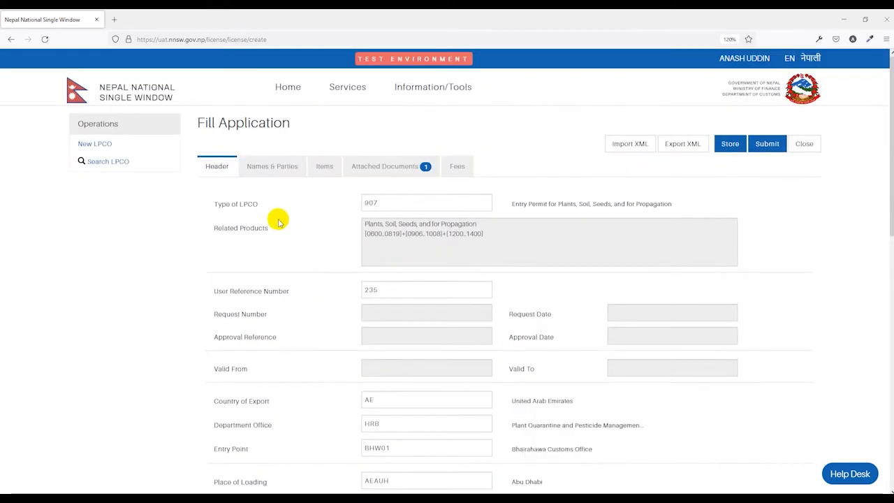
# On Names & Parties, enter exporter/sender 'ABC Enterprise, India'
pyautogui.click(273, 173)
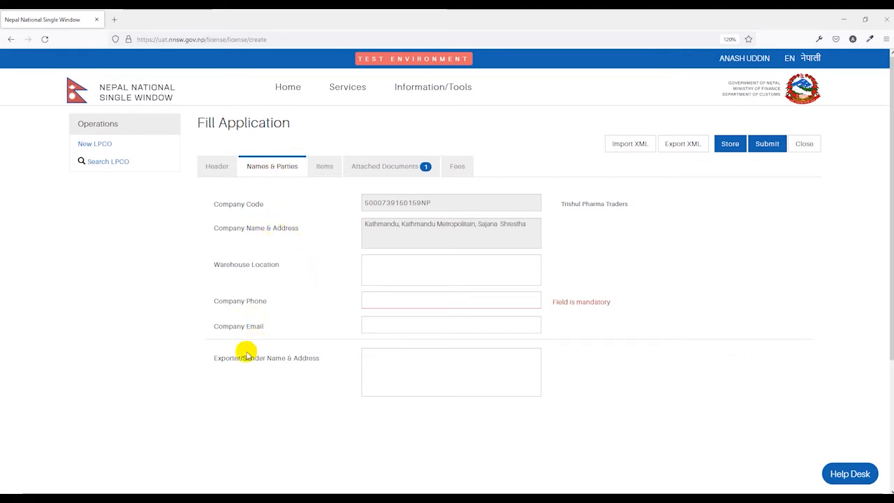
pyautogui.click(384, 367)
pyautogui.write('ABC Enter')
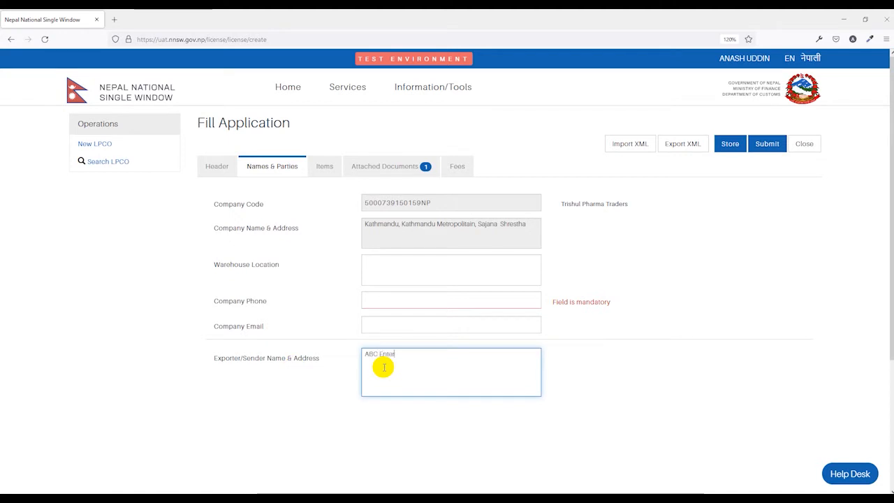
pyautogui.write('prise, India')
pyautogui.click(586, 369)
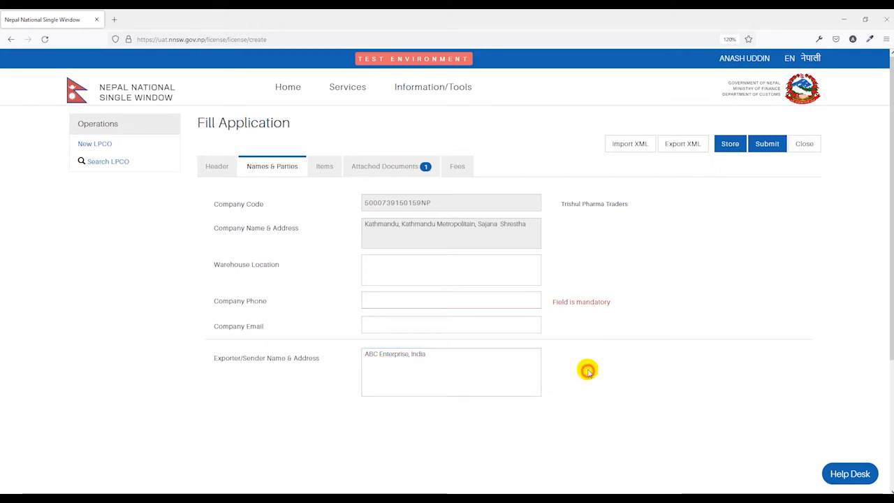
# Fill in the company phone number and company e-mail, then show the empty List of Items
pyautogui.click(384, 301)
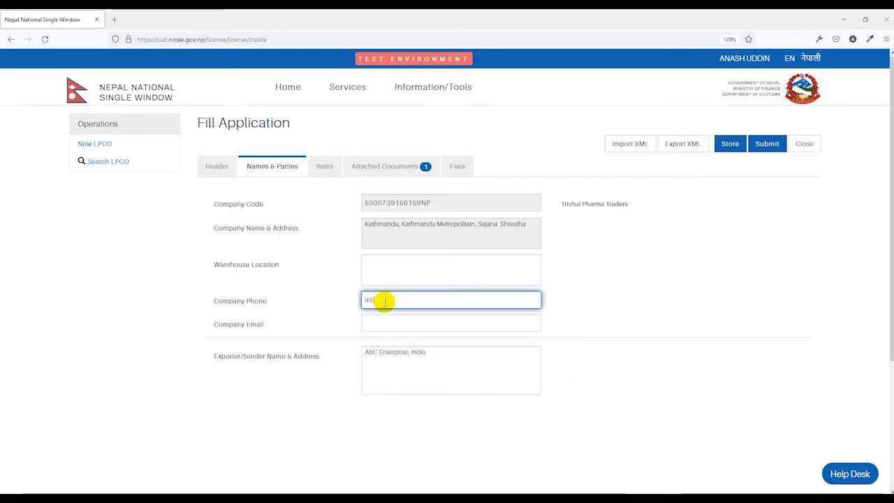
pyautogui.click(388, 323)
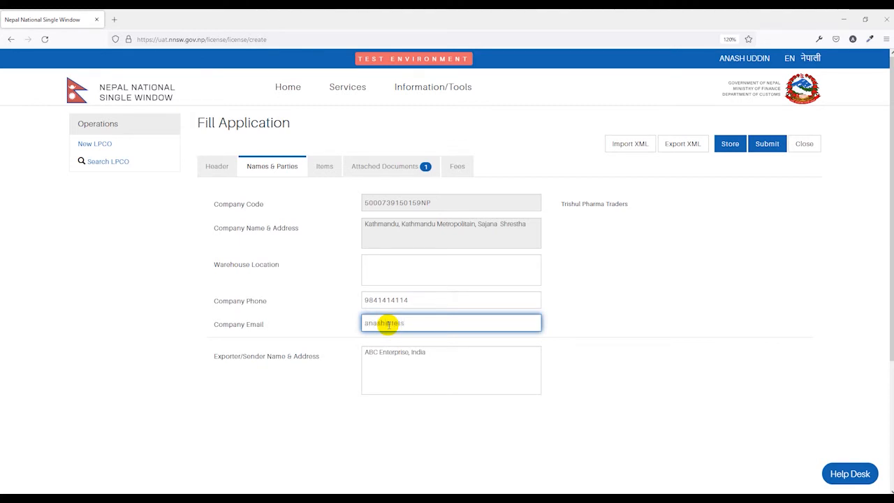
pyautogui.click(588, 313)
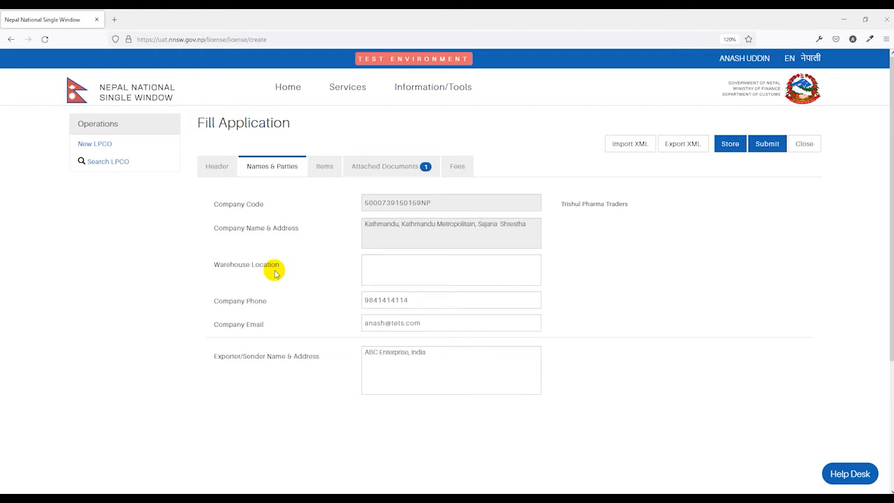
pyautogui.click(322, 166)
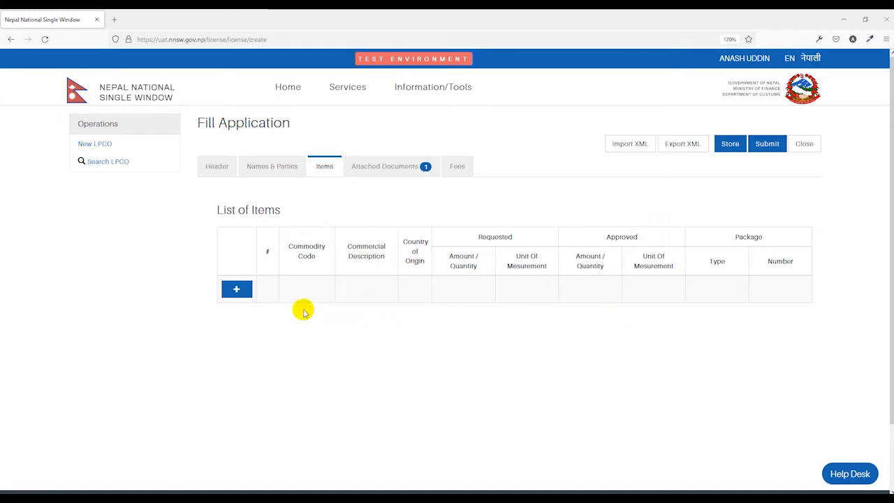
# Add item 1 with the Lilies (Lilium spp) commodity code and commercial description 'Lilly Flower'
pyautogui.click(233, 291)
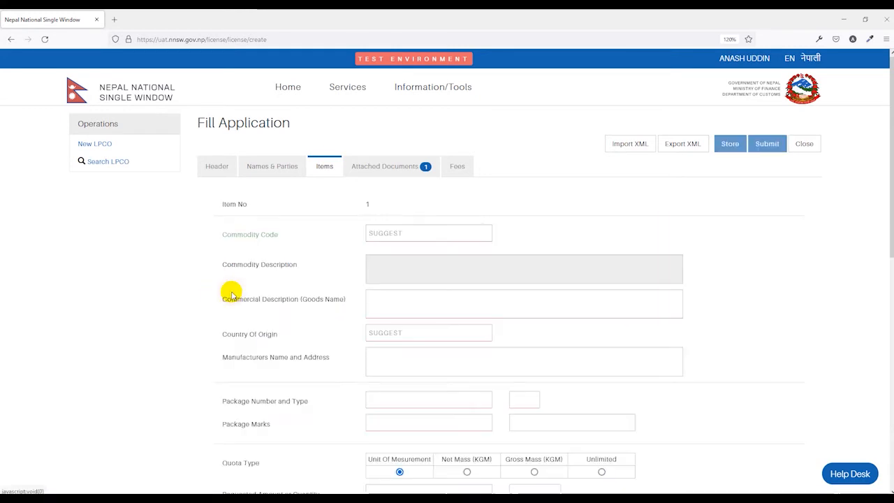
pyautogui.click(389, 236)
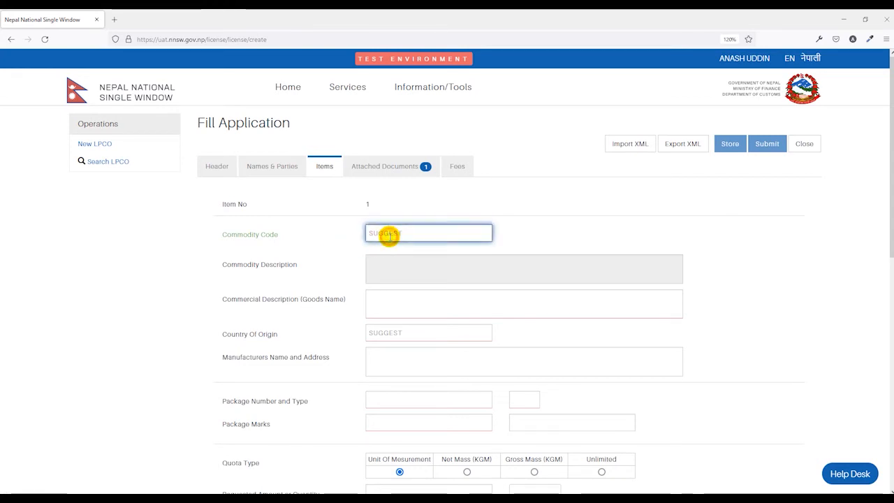
pyautogui.write('06')
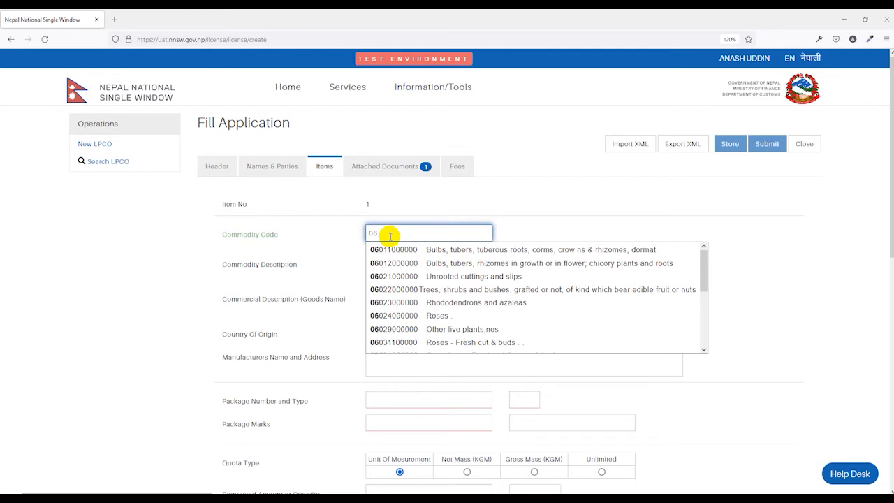
pyautogui.scroll(-5, 405, 317)
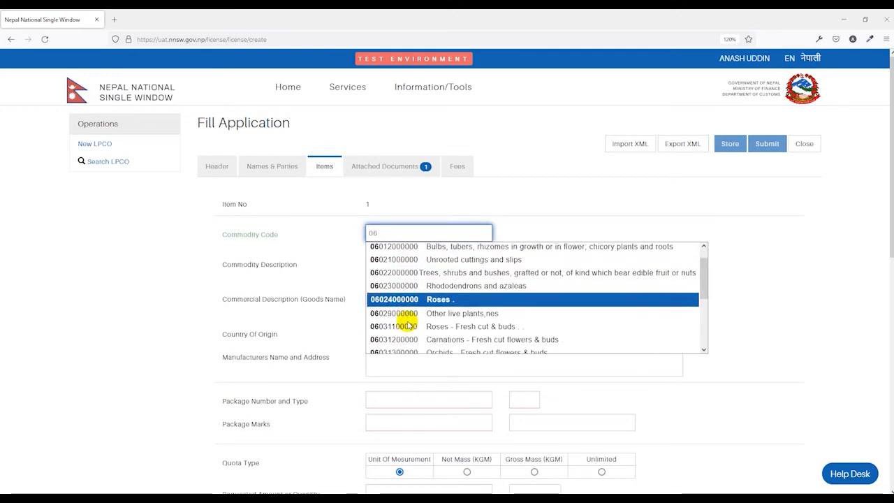
pyautogui.click(399, 300)
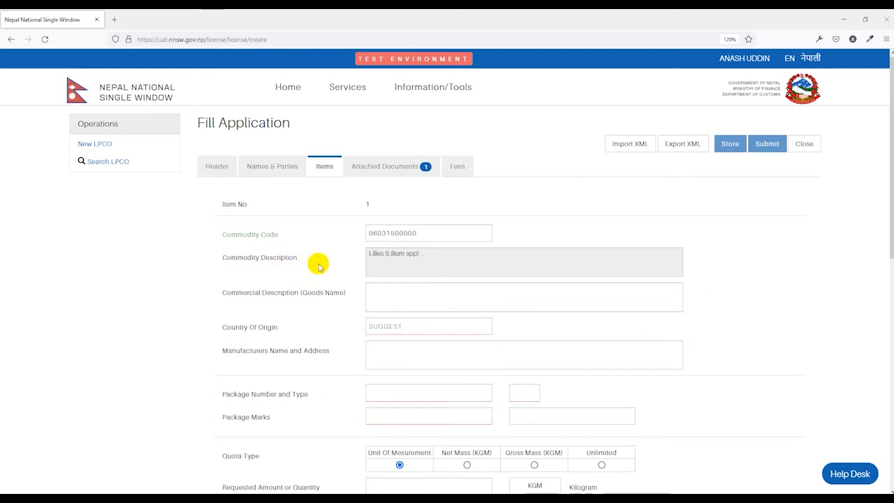
pyautogui.moveTo(422, 260); pyautogui.dragTo(392, 292)
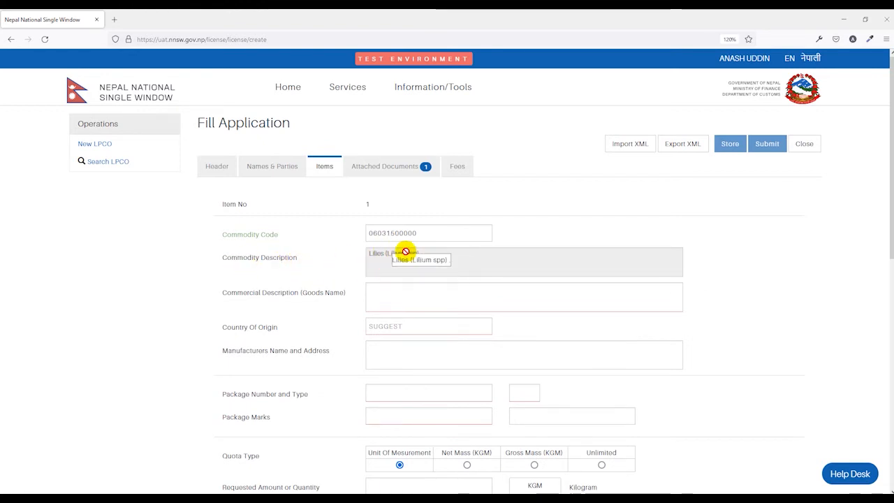
pyautogui.click(393, 292)
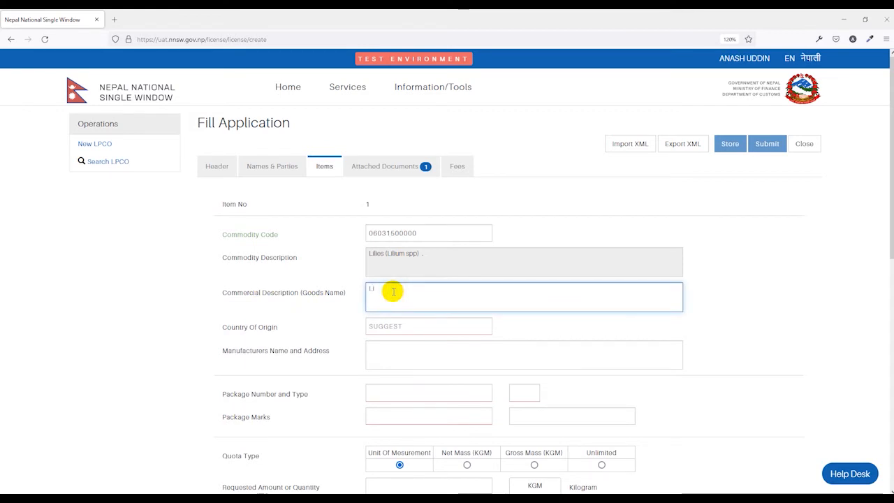
pyautogui.write('Lilly Flower')
pyautogui.click(555, 321)
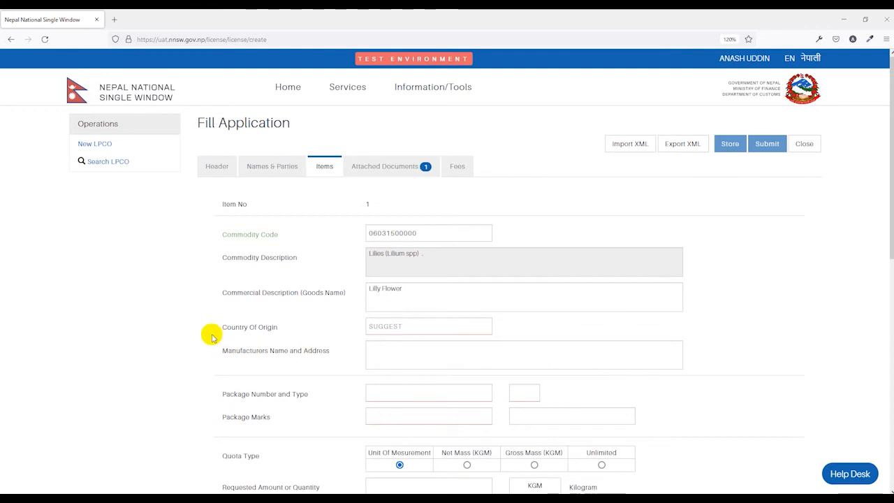
# Set the item's country of origin to Afghanistan and enter the manufacturer field
pyautogui.click(386, 329)
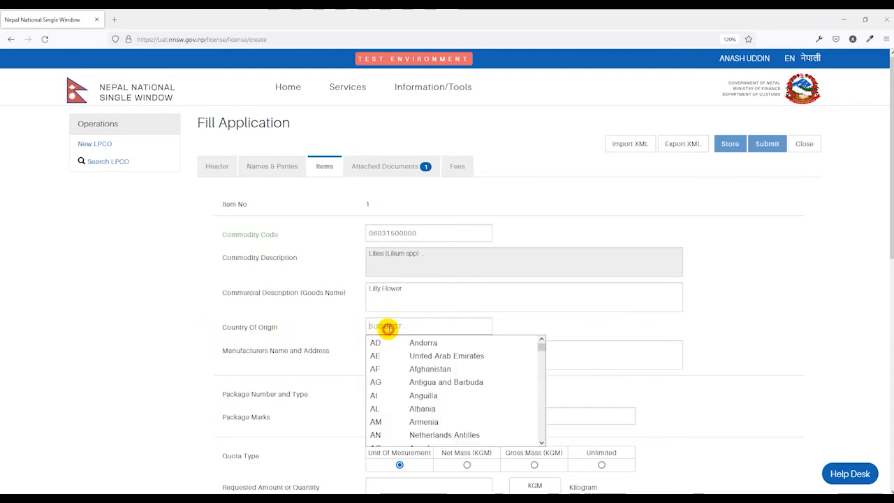
pyautogui.click(421, 369)
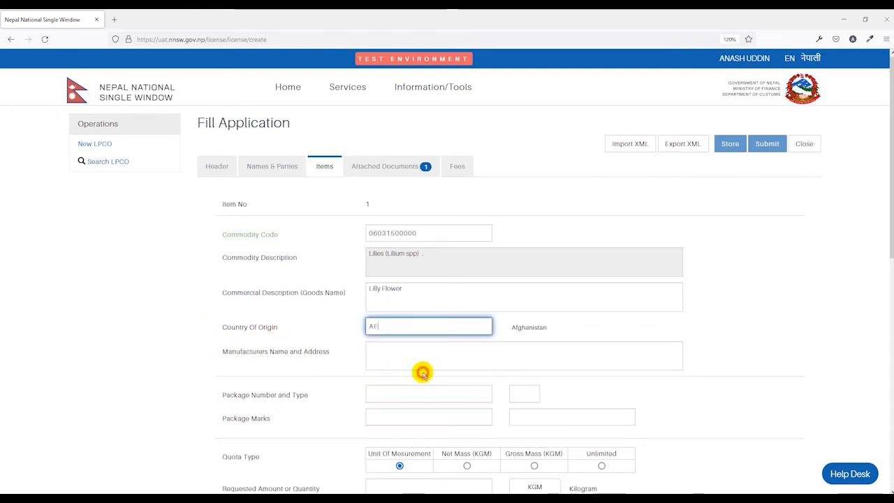
pyautogui.scroll(-1, 421, 371)
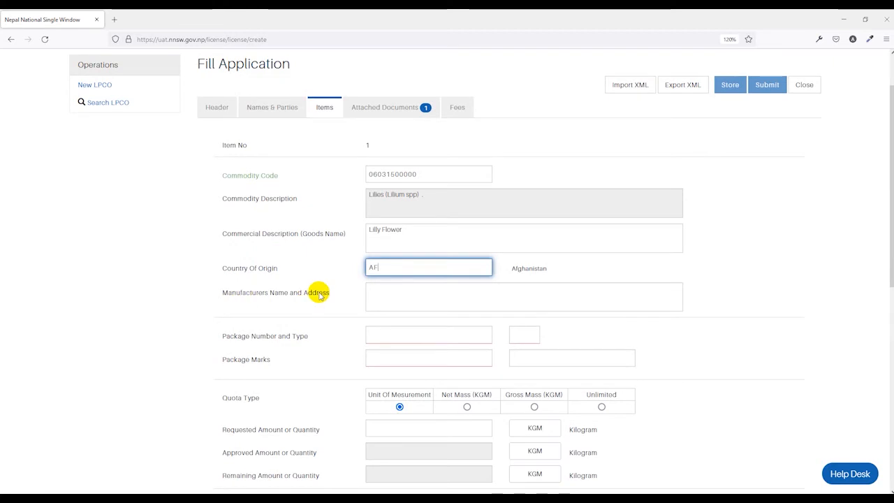
pyautogui.click(424, 294)
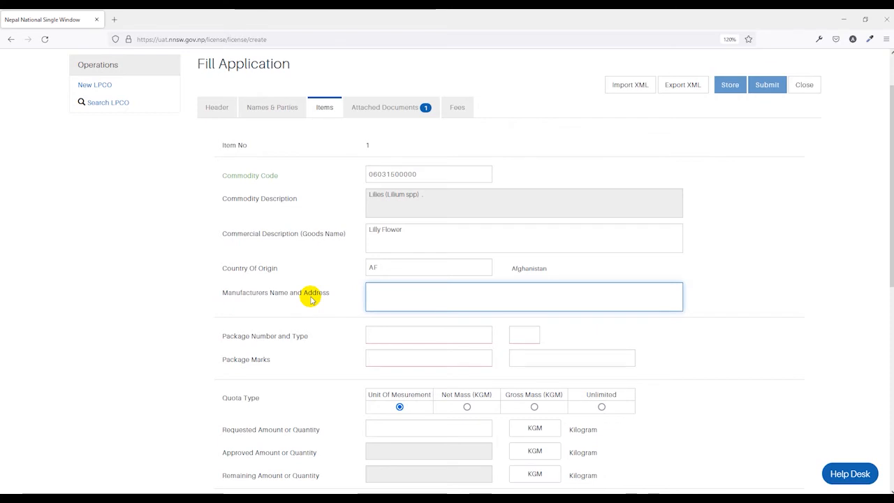
pyautogui.scroll(-3, 310, 299)
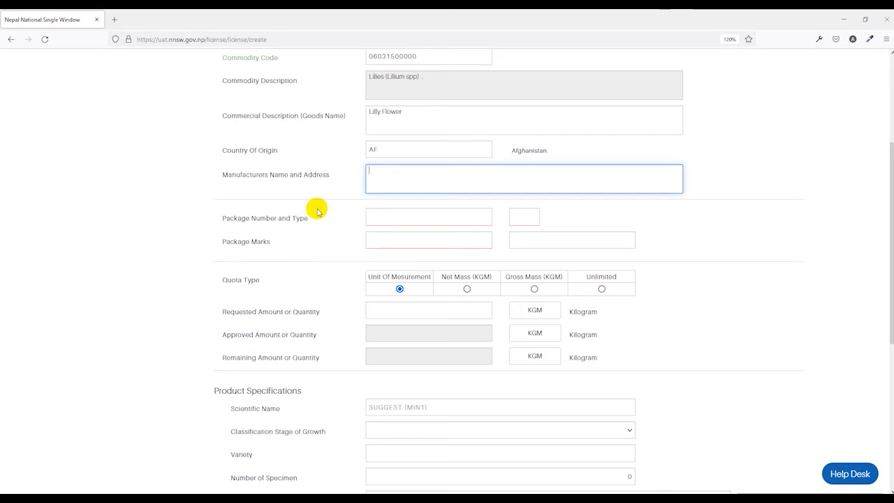
# Enter 123 packages of type 1W Drum, wooden, with marks A546
pyautogui.click(404, 222)
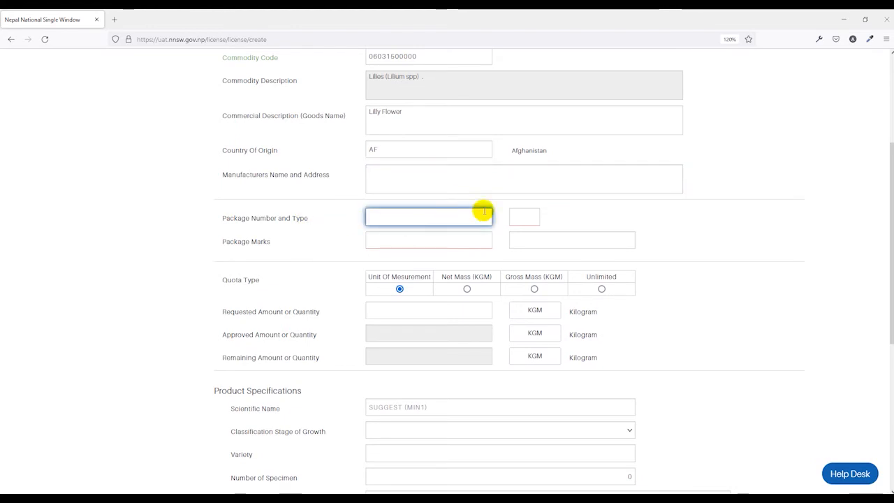
pyautogui.click(522, 216)
pyautogui.scroll(-1, 590, 307)
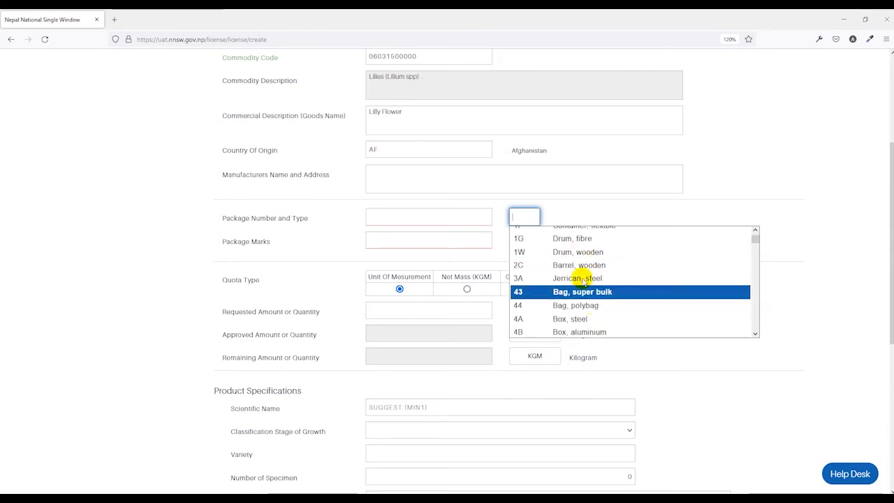
pyautogui.click(579, 253)
pyautogui.click(454, 217)
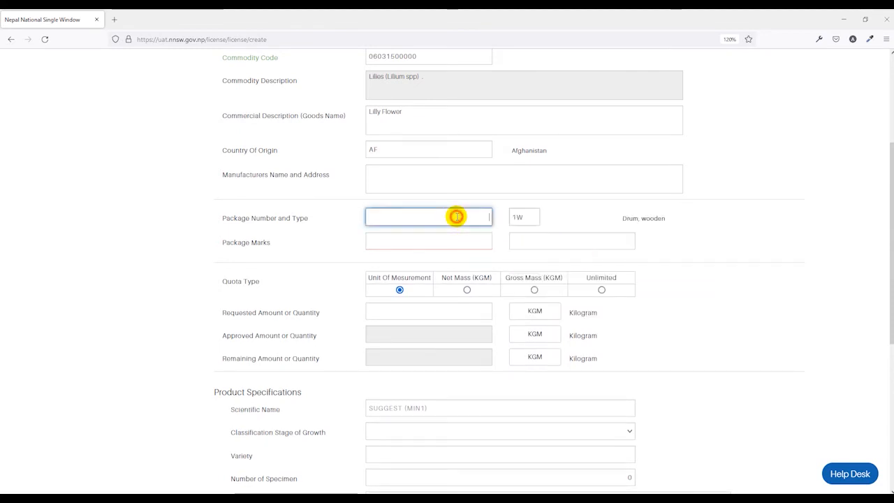
pyautogui.write('123')
pyautogui.click(456, 238)
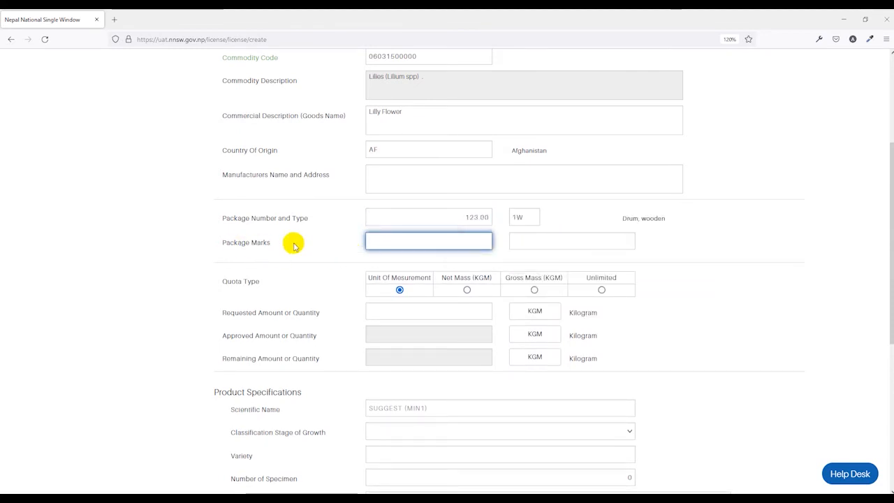
pyautogui.write('A546')
pyautogui.click(525, 257)
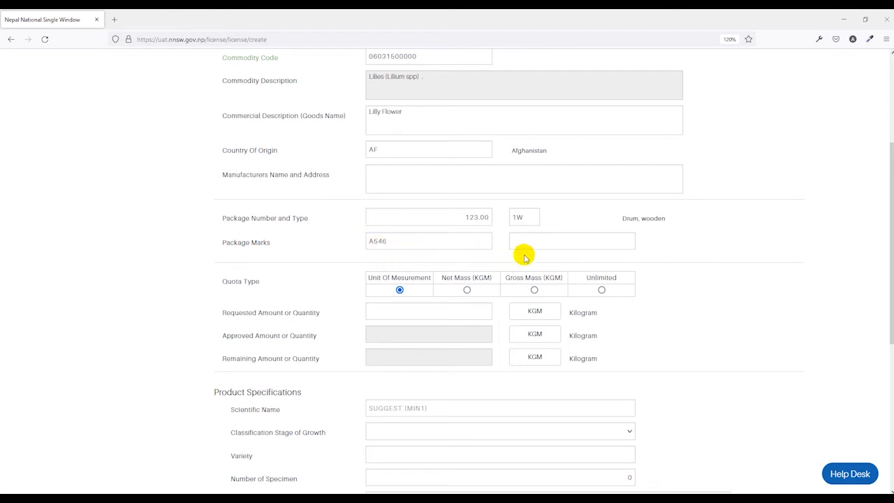
# Keep quota type Unit of Measurement and request a quantity of 500 KGM
pyautogui.scroll(-1, 517, 260)
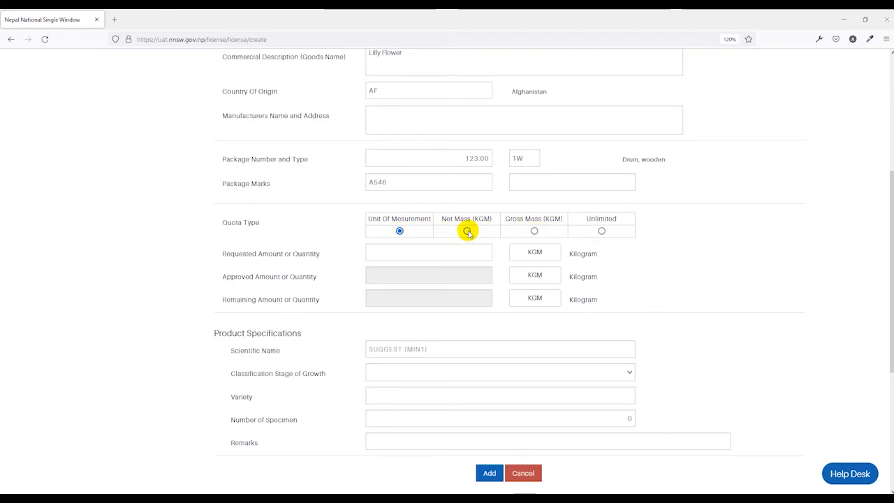
pyautogui.click(533, 230)
pyautogui.click(399, 231)
pyautogui.click(402, 252)
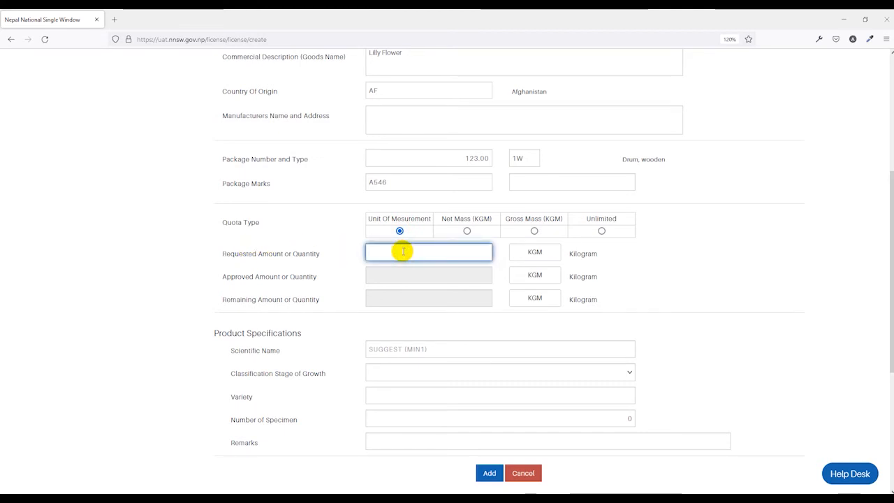
pyautogui.write('500')
pyautogui.click(501, 303)
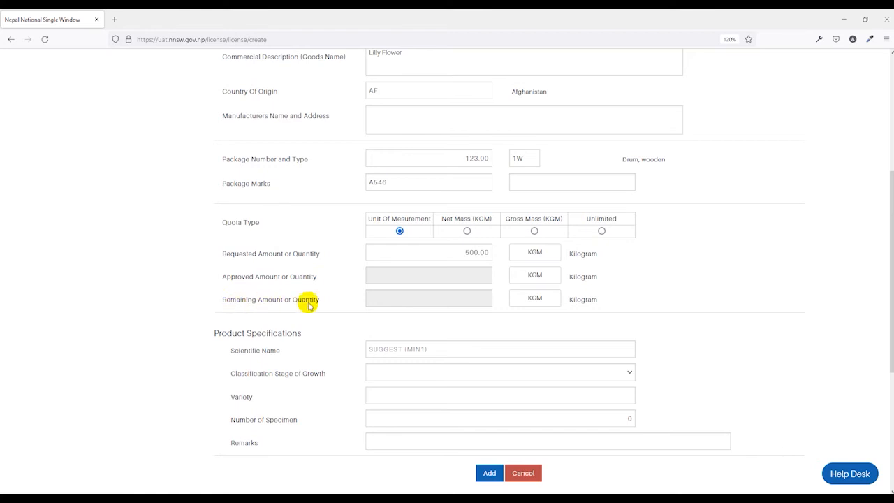
# Set the item's scientific name to Nicotiana tabacum L
pyautogui.scroll(-2, 440, 306)
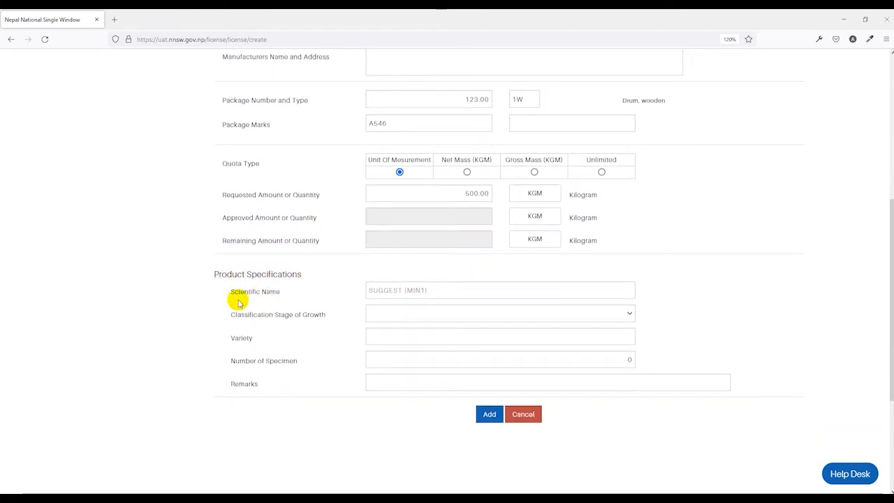
pyautogui.click(423, 291)
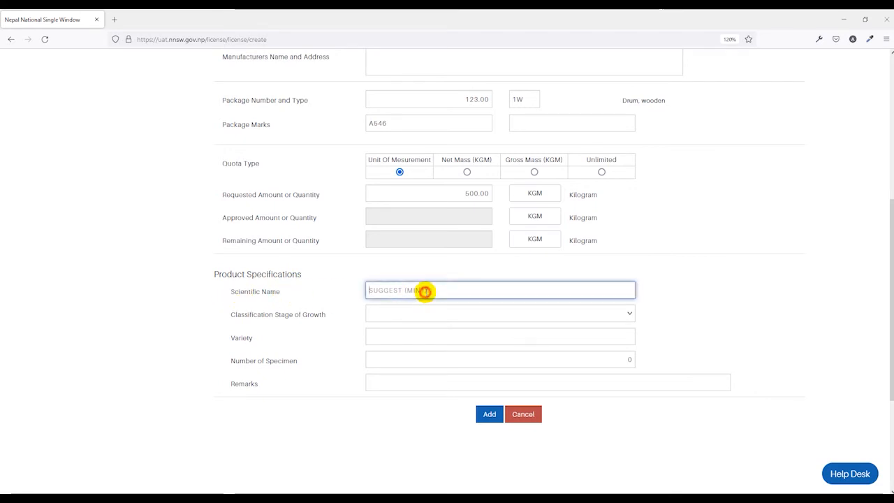
pyautogui.write('ab')
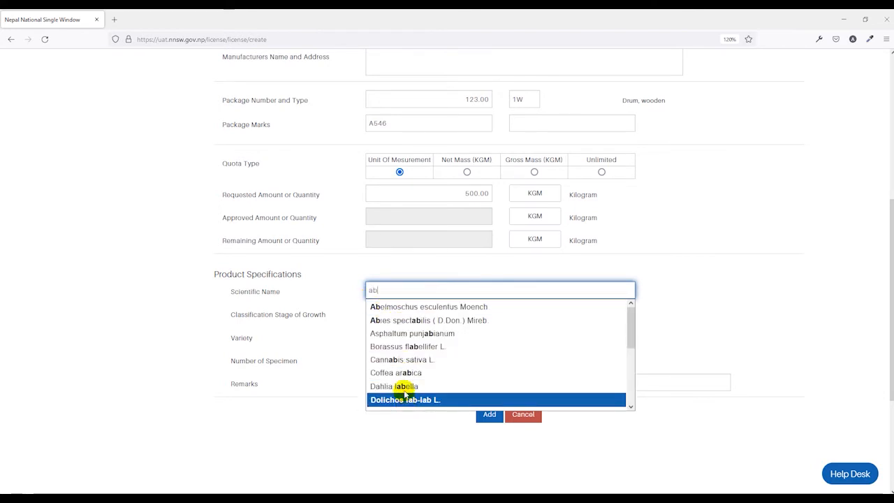
pyautogui.scroll(-5, 401, 391)
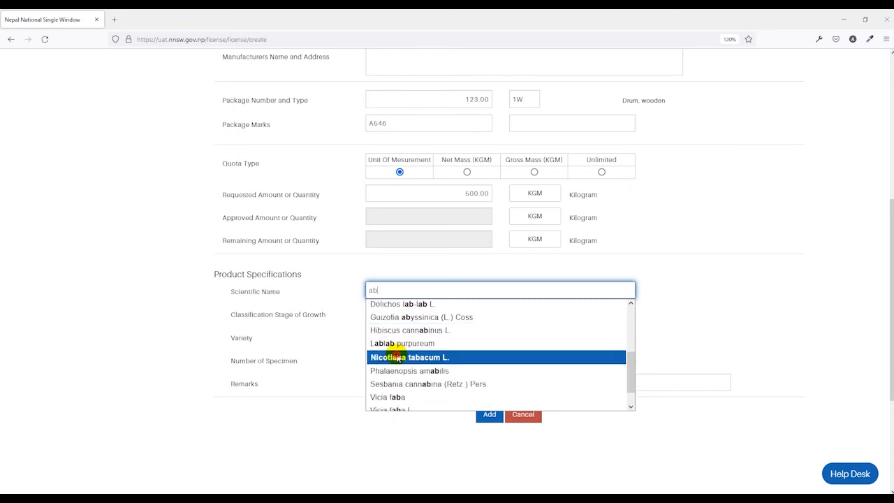
pyautogui.click(397, 356)
pyautogui.click(342, 328)
pyautogui.click(396, 296)
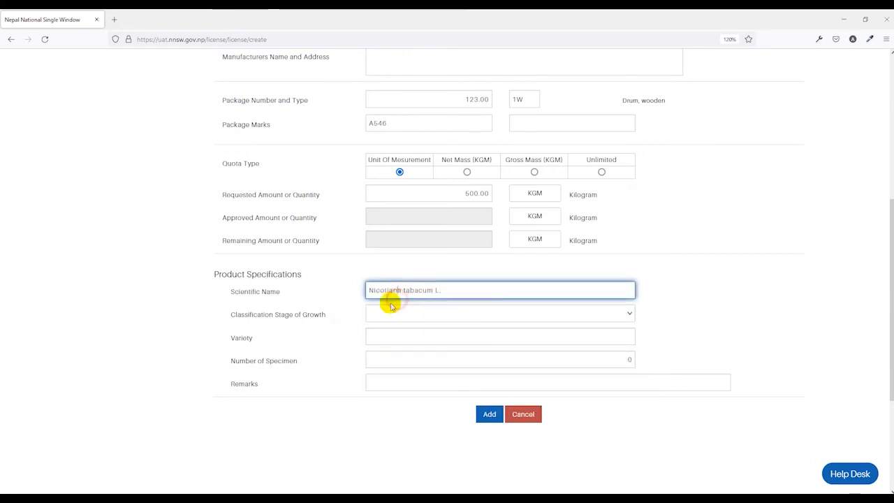
pyautogui.click(648, 291)
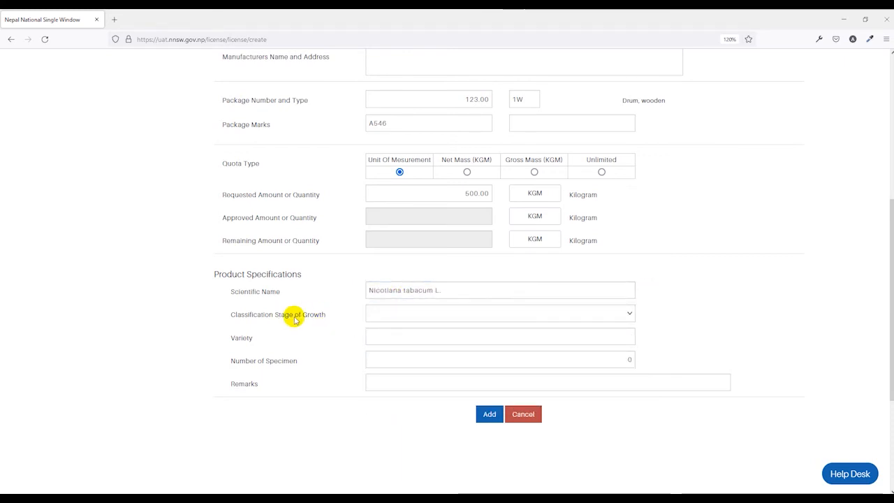
# Set stage Flower, variety 'test' and 2 specimens, then add the Lilly Flower item
pyautogui.click(430, 314)
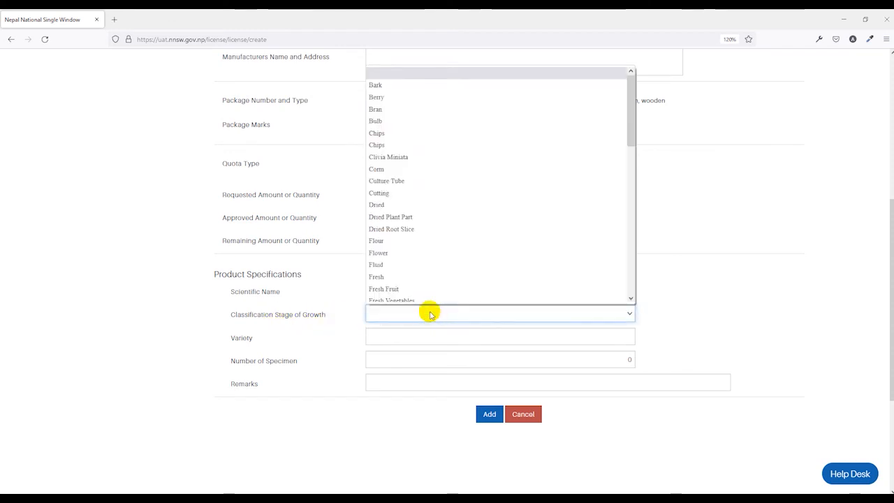
pyautogui.click(421, 252)
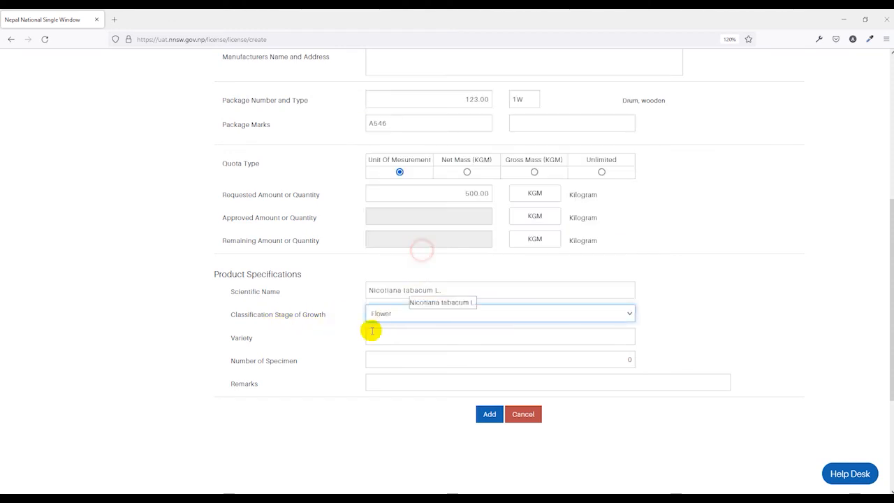
pyautogui.click(416, 338)
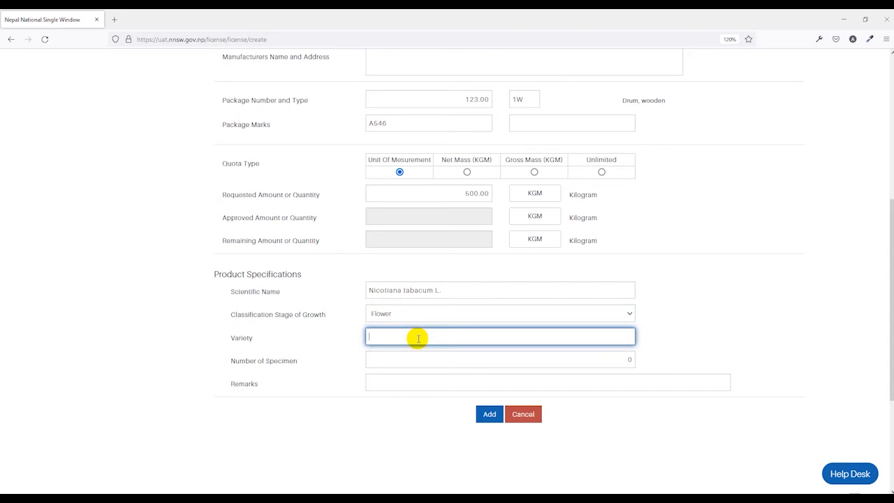
pyautogui.click(338, 345)
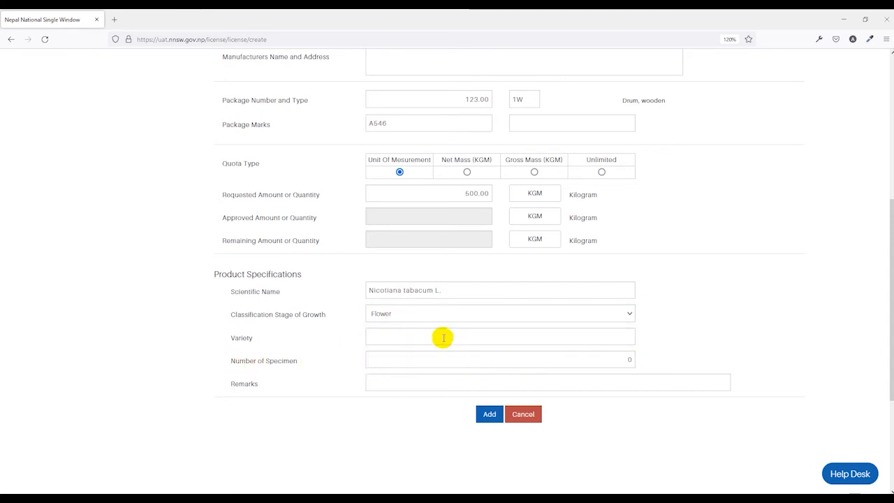
pyautogui.click(482, 334)
pyautogui.write('test')
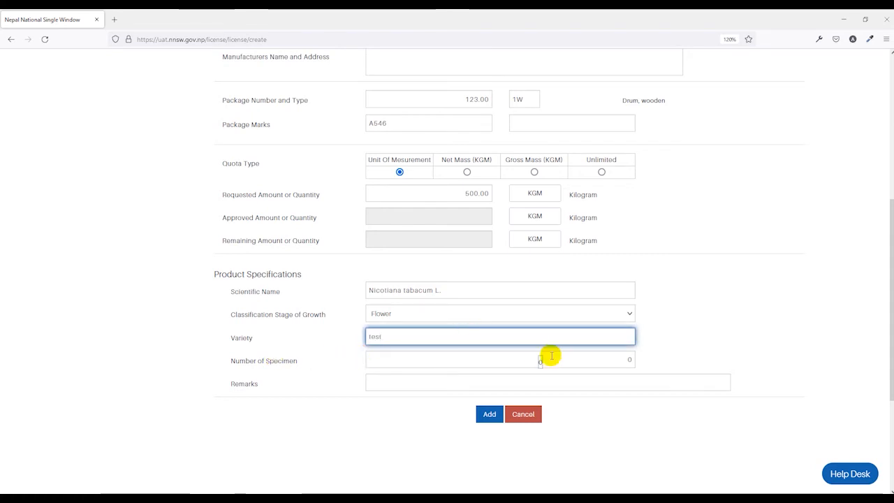
pyautogui.click(619, 358)
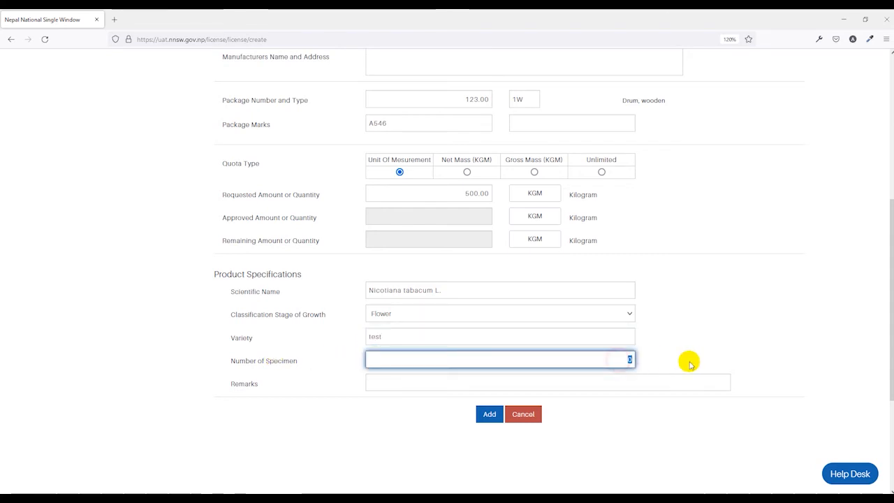
pyautogui.click(689, 351)
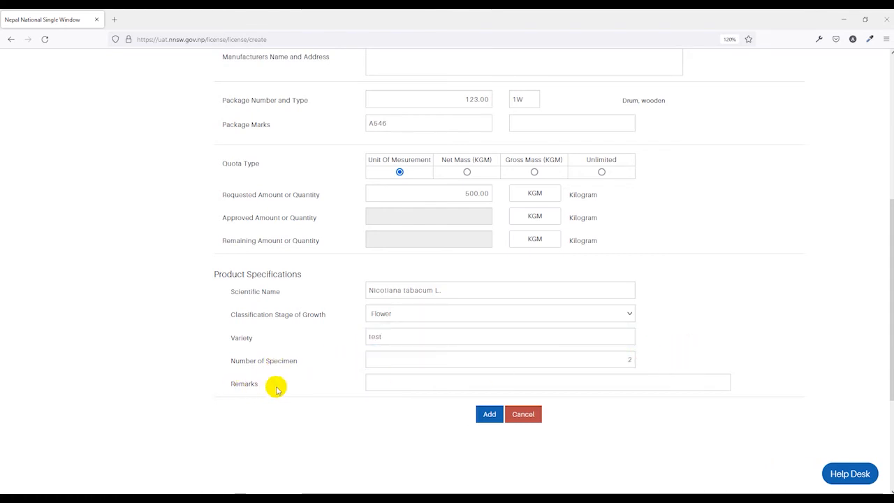
pyautogui.click(487, 413)
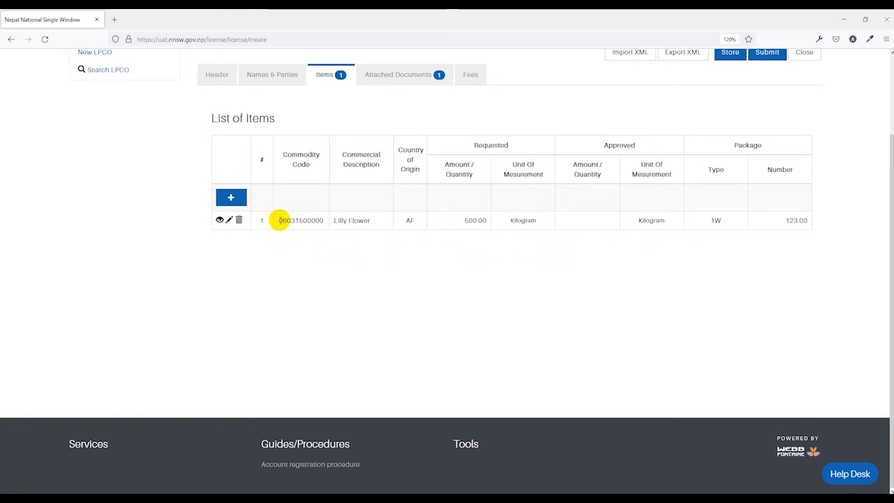
pyautogui.click(231, 200)
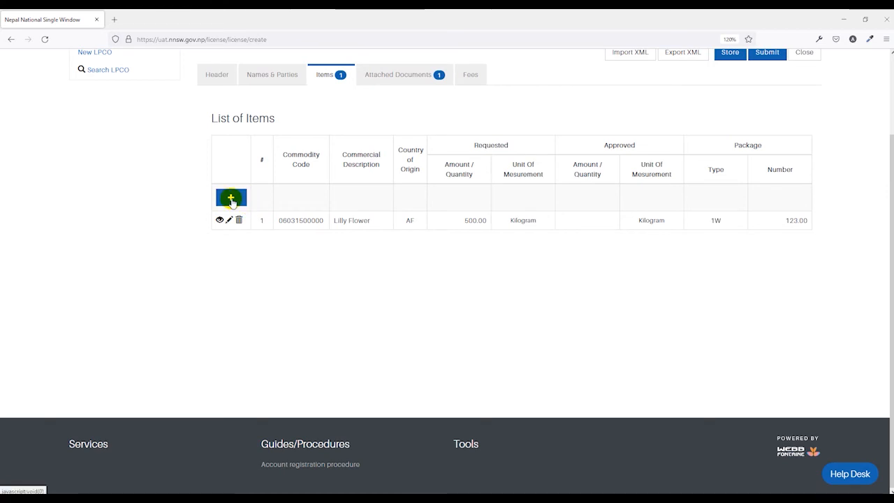
pyautogui.click(229, 198)
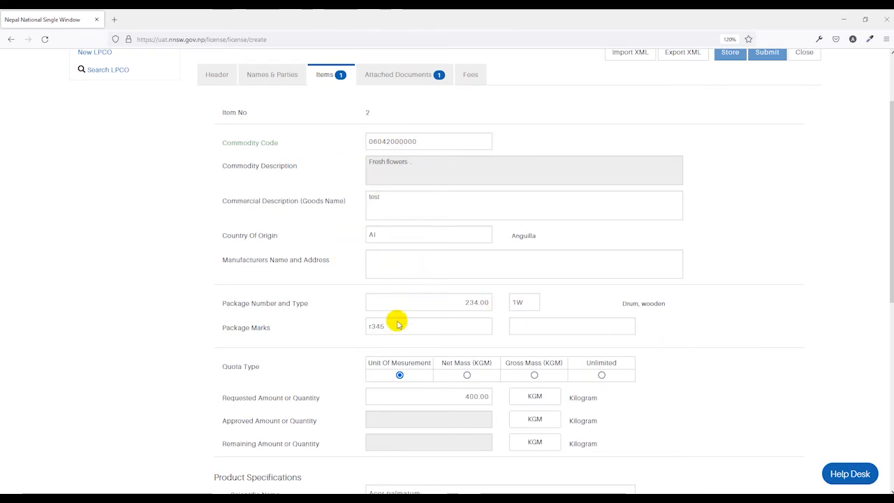
pyautogui.scroll(-3, 406, 344)
pyautogui.click(490, 382)
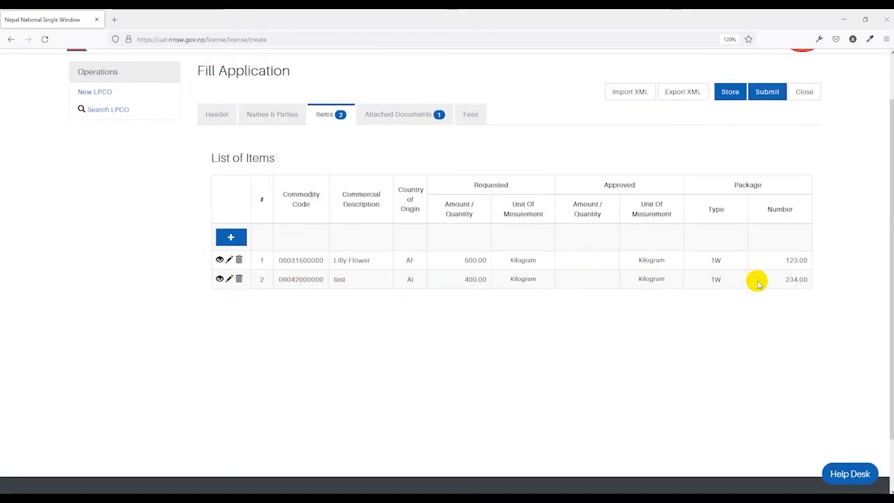
pyautogui.scroll(2, 360, 294)
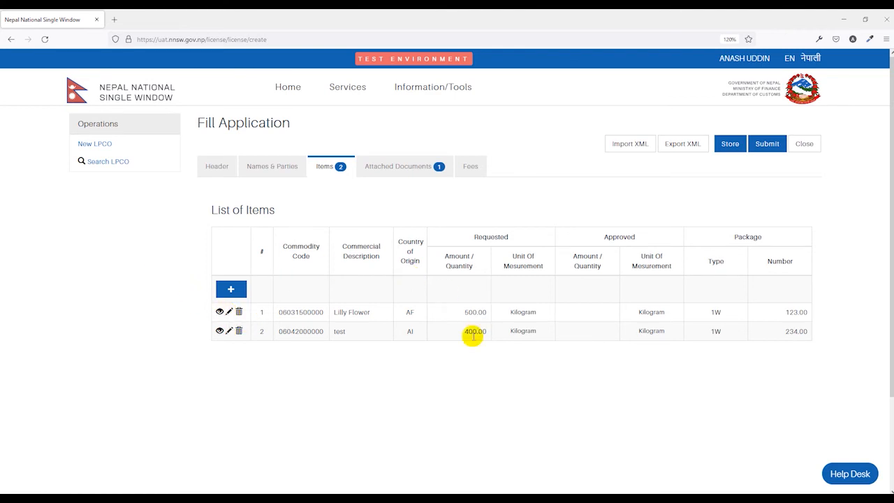
# Give the first Performa Invoice attachment reference 2345 and date 24/02/2022
pyautogui.click(423, 171)
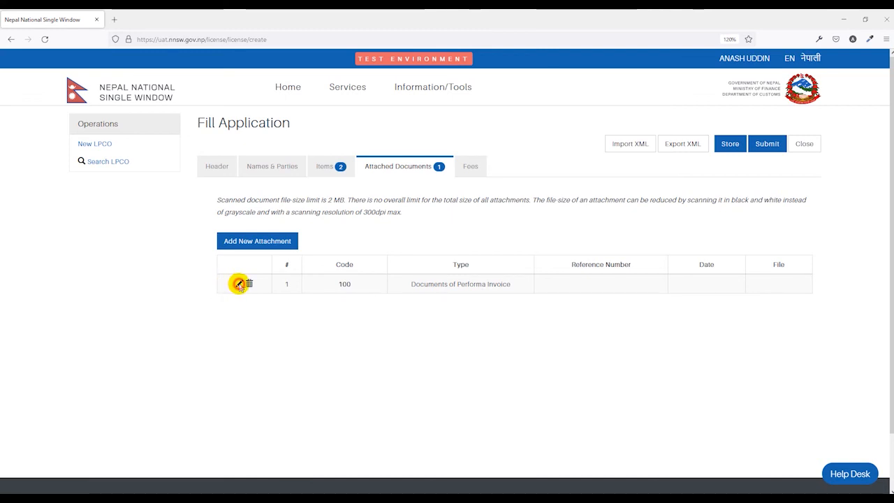
pyautogui.click(238, 283)
pyautogui.click(426, 273)
pyautogui.write('2345')
pyautogui.click(409, 294)
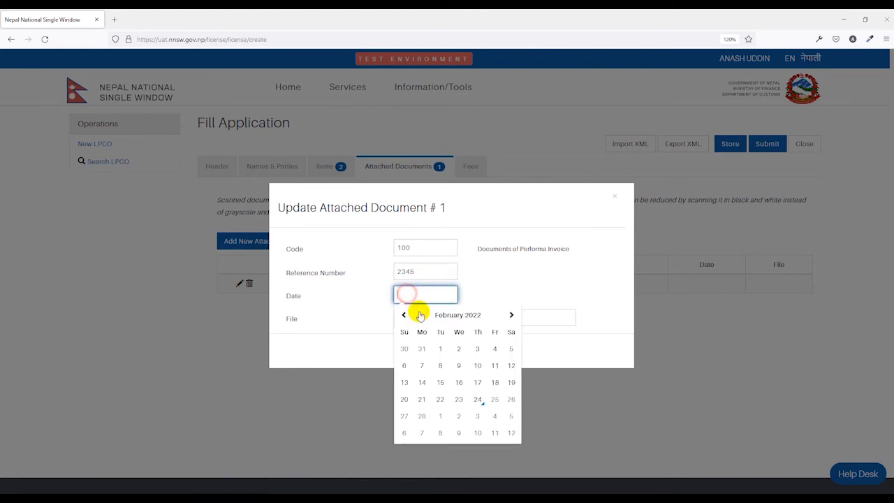
pyautogui.click(482, 400)
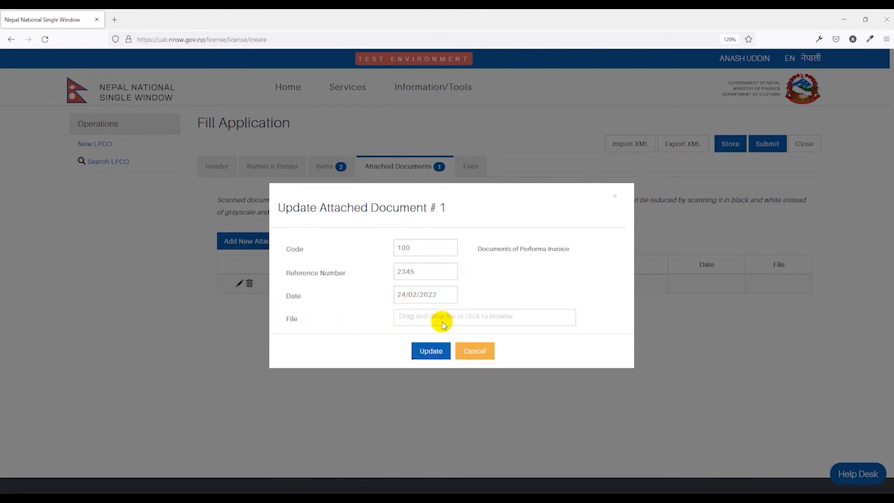
# Upload the smaller nbsm-print_page-0001.jpg instead of the PDF and update the attachment
pyautogui.click(442, 320)
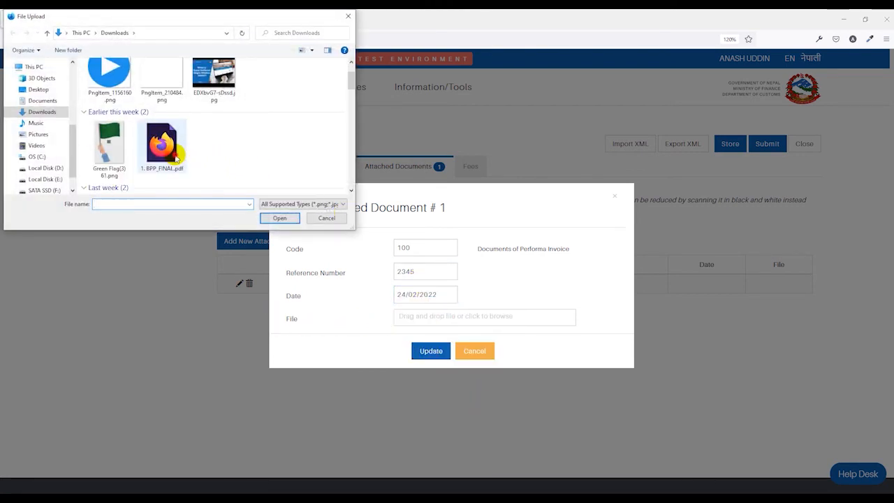
pyautogui.doubleClick(171, 167)
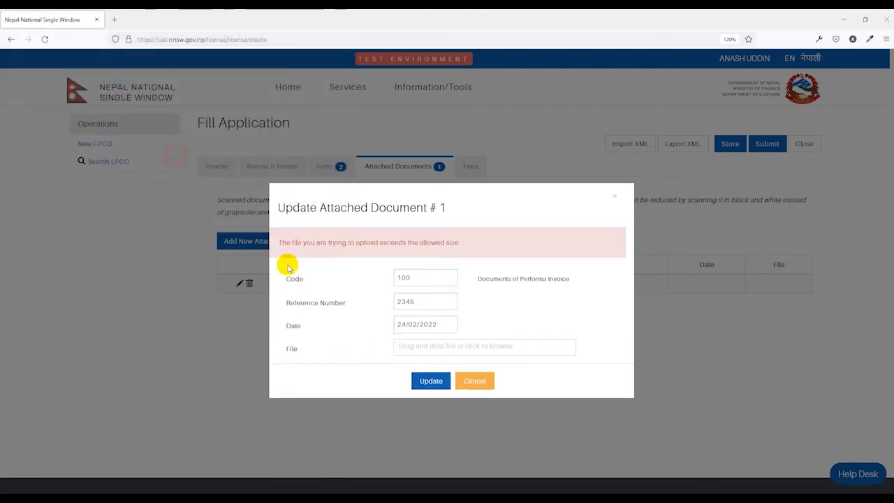
pyautogui.click(436, 352)
pyautogui.scroll(-1, 129, 143)
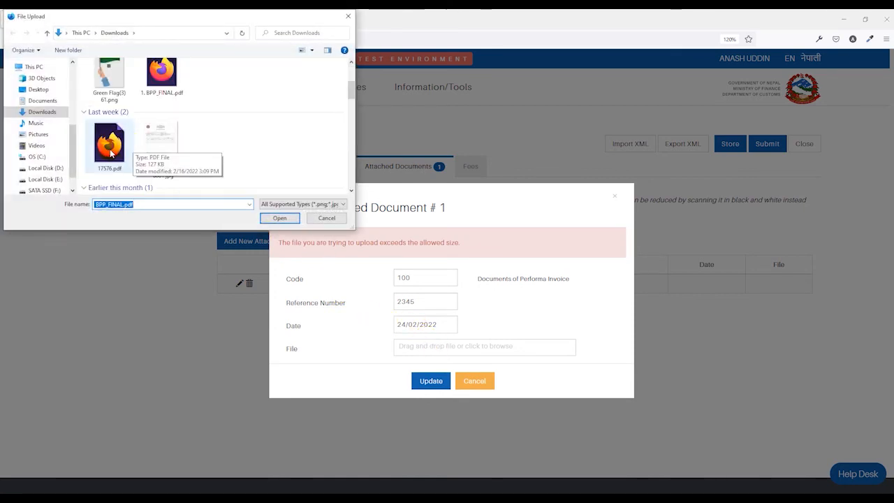
pyautogui.click(152, 161)
pyautogui.doubleClick(162, 158)
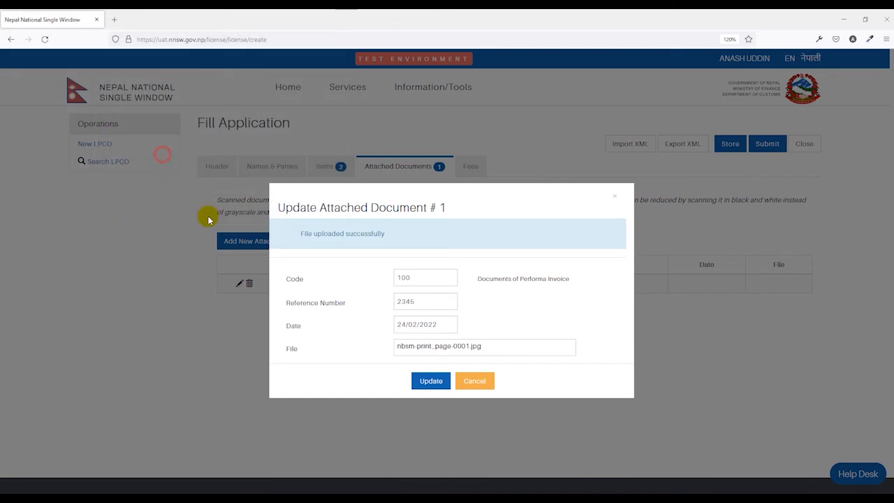
pyautogui.click(427, 383)
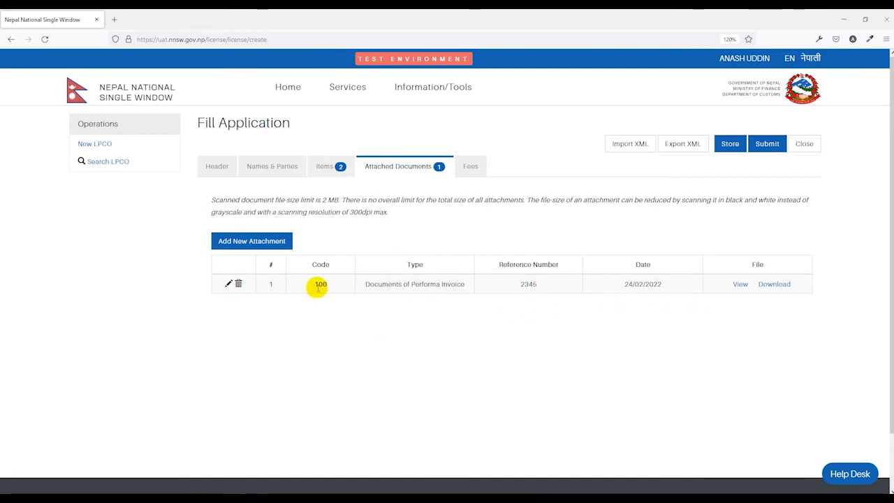
# Start a second attachment with document code 999 Others
pyautogui.click(252, 248)
pyautogui.click(423, 248)
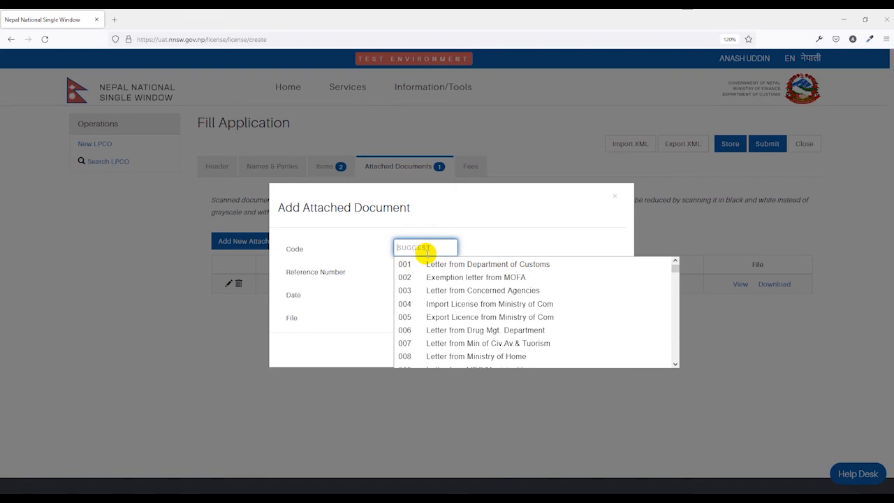
pyautogui.scroll(-2, 449, 294)
pyautogui.scroll(-8, 453, 296)
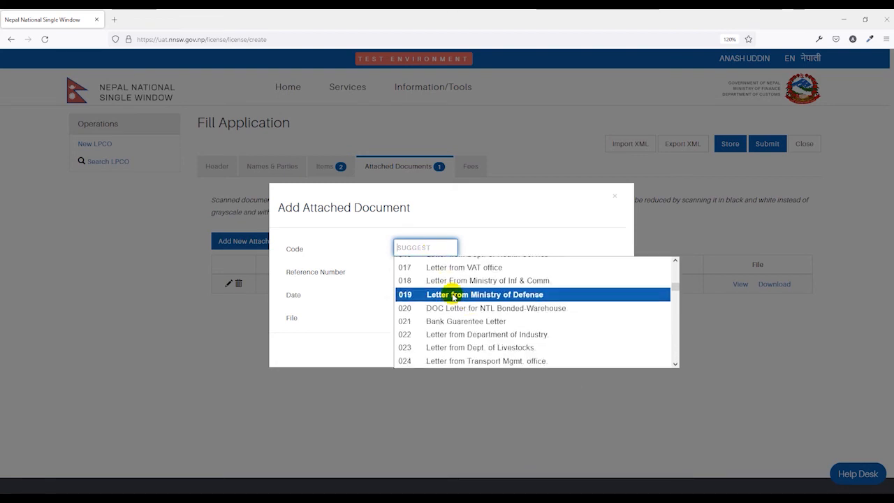
pyautogui.scroll(-5, 462, 292)
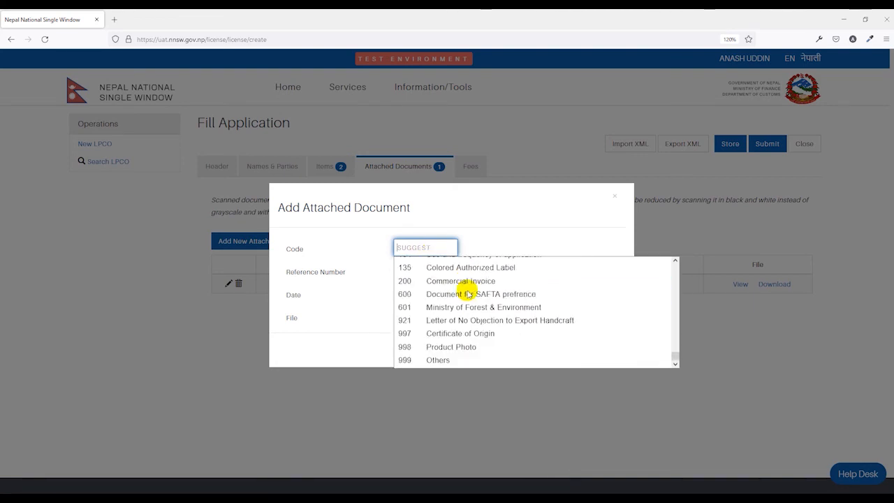
pyautogui.click(434, 362)
# Give it reference Pic and the Green Flag(3) 61.png file with no date, then add it and review the fees
pyautogui.click(421, 273)
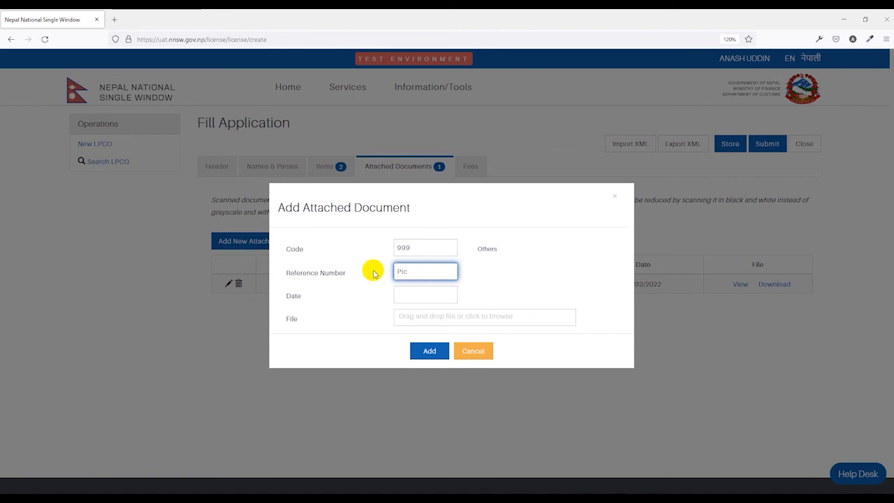
pyautogui.click(342, 316)
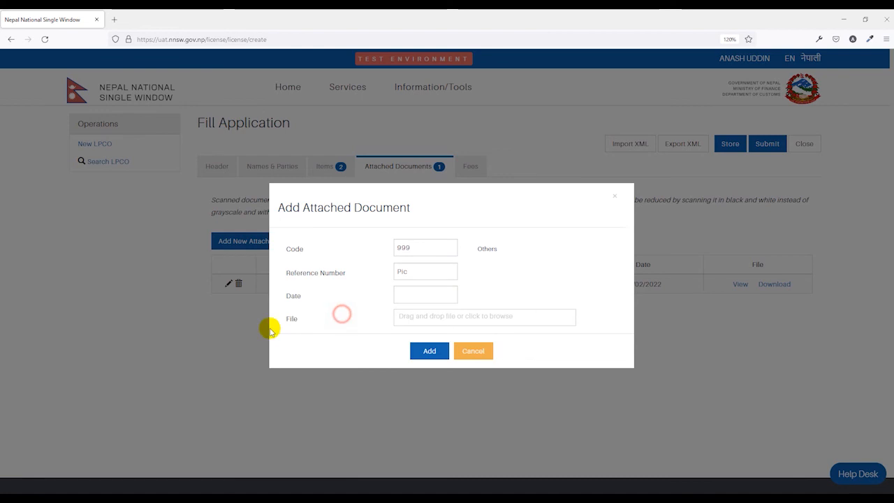
pyautogui.click(395, 322)
pyautogui.doubleClick(112, 178)
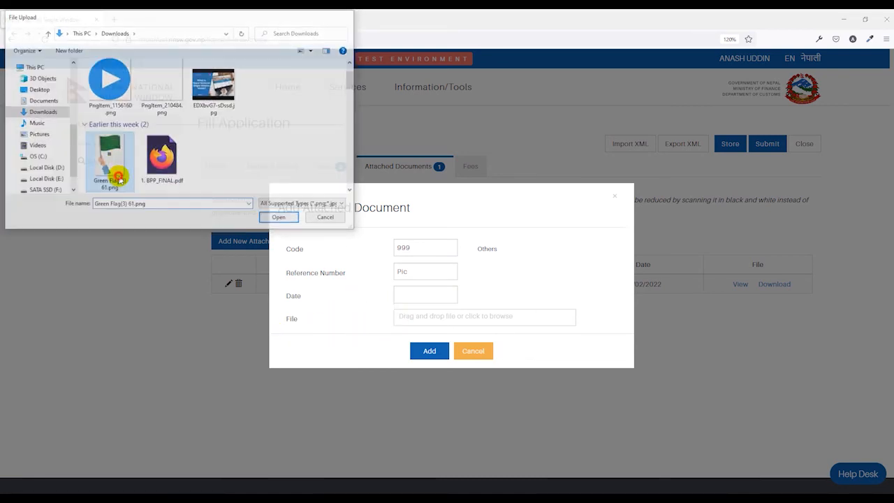
pyautogui.click(429, 381)
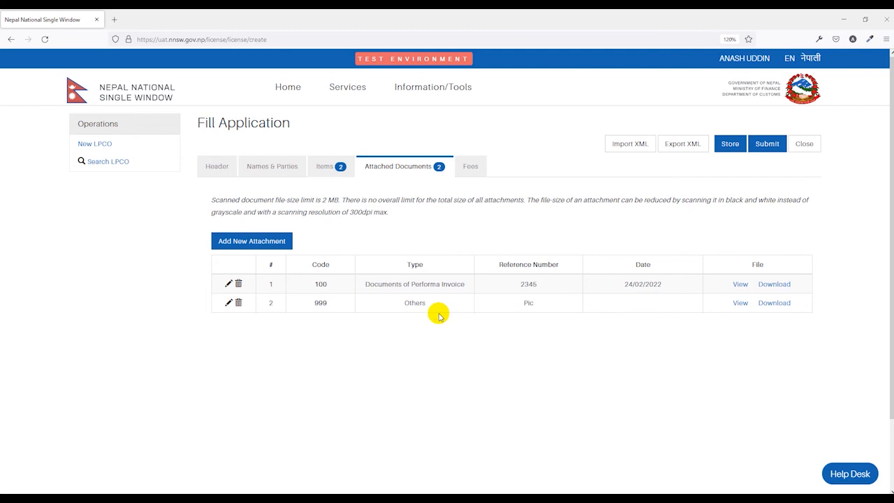
pyautogui.click(466, 168)
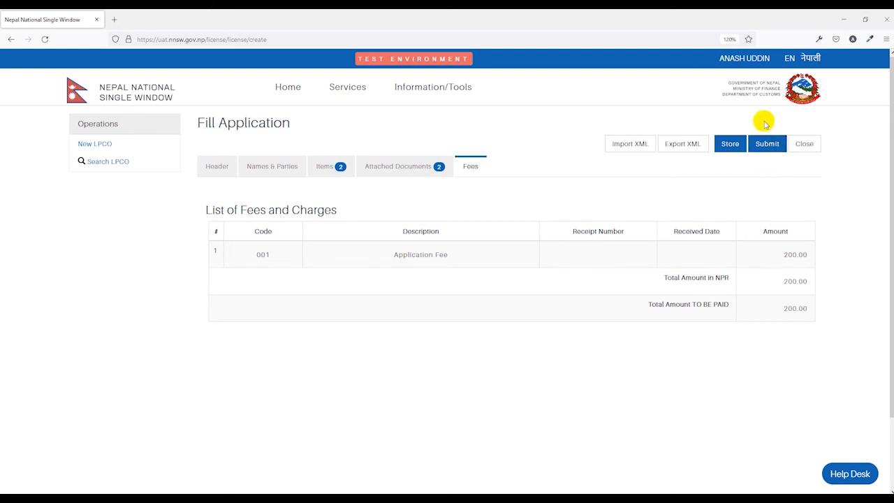
# Submit the LPCO application with its 200.00 NPR application fee and confirm
pyautogui.click(768, 147)
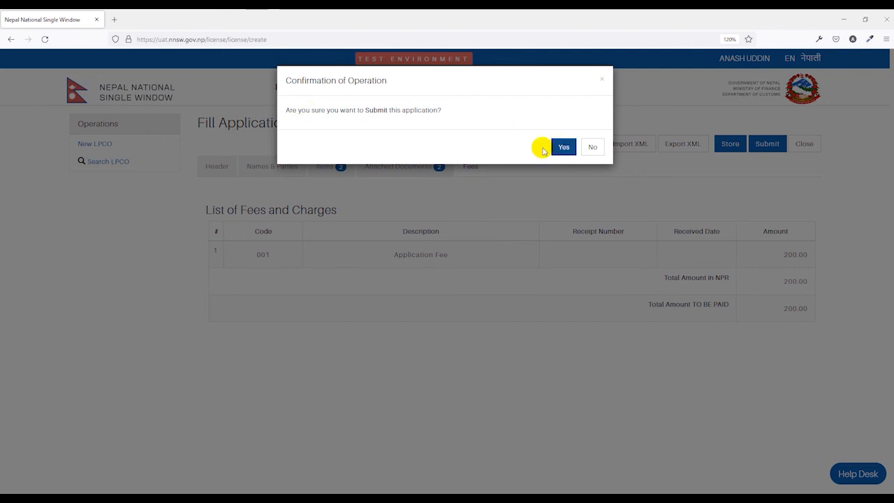
pyautogui.click(564, 148)
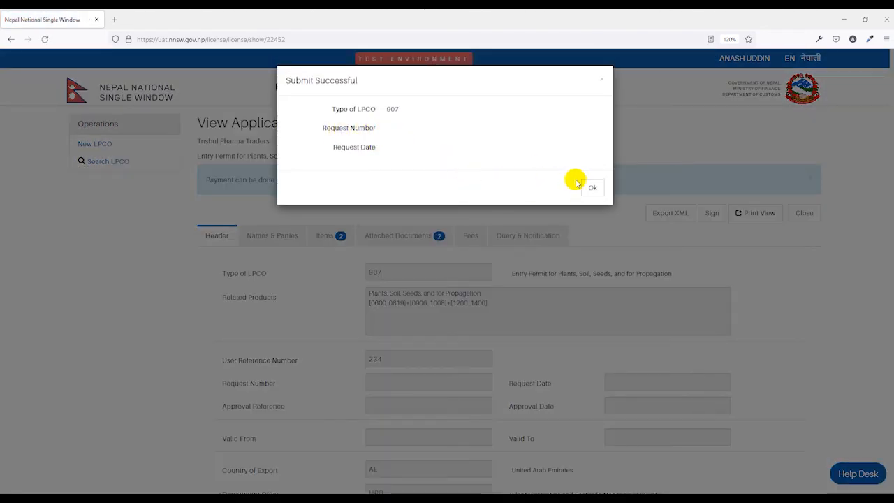
# Dismiss the success message and review the Names & Parties details
pyautogui.click(590, 189)
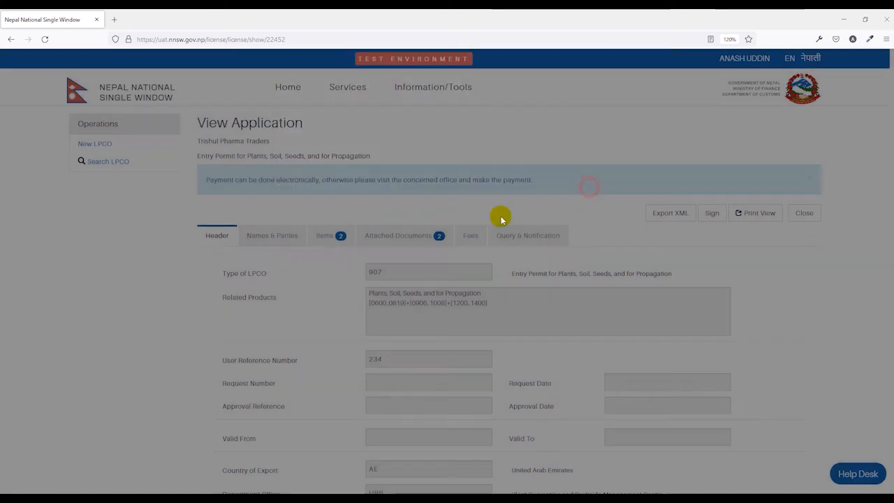
pyautogui.click(282, 235)
pyautogui.scroll(-2, 287, 244)
pyautogui.moveTo(368, 333); pyautogui.dragTo(419, 337)
pyautogui.scroll(2, 419, 337)
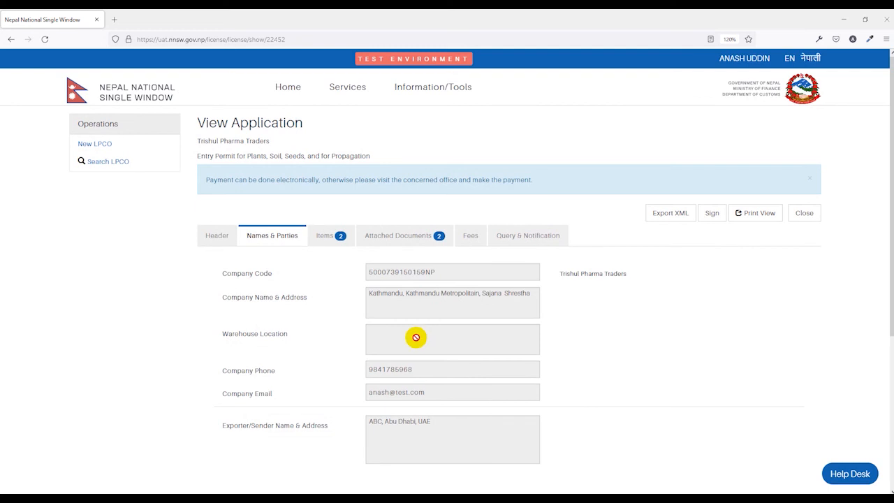
# Check the Query & Notification status shows Pending Payment, leaving the PQPMC message empty
pyautogui.click(541, 237)
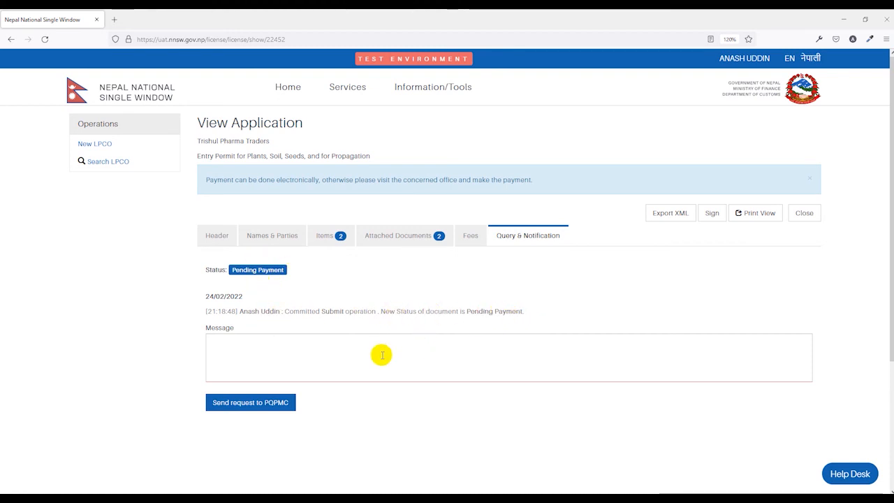
pyautogui.click(250, 348)
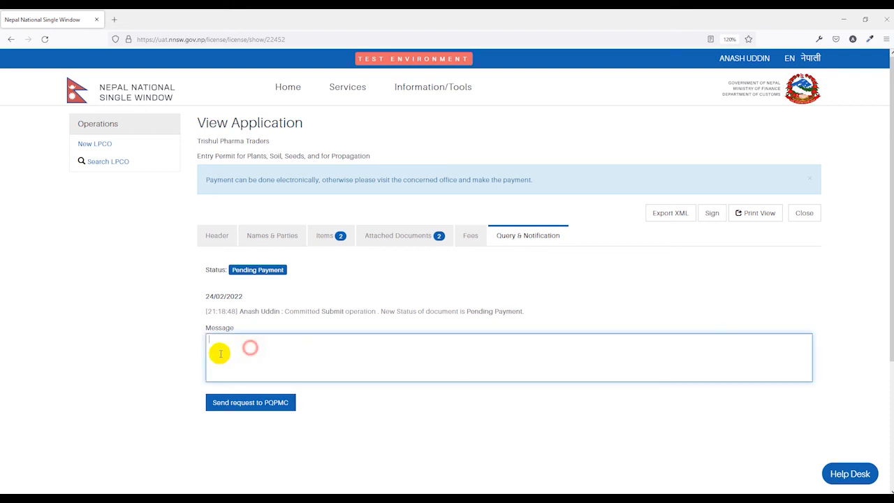
pyautogui.click(453, 386)
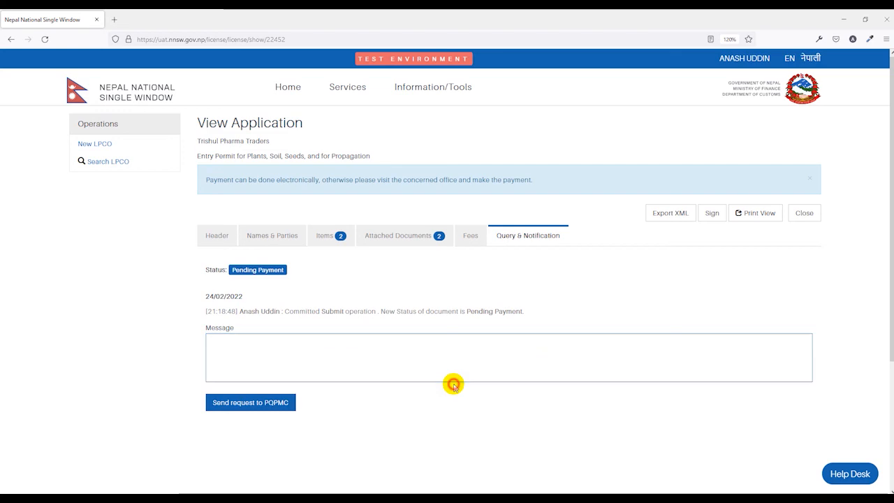